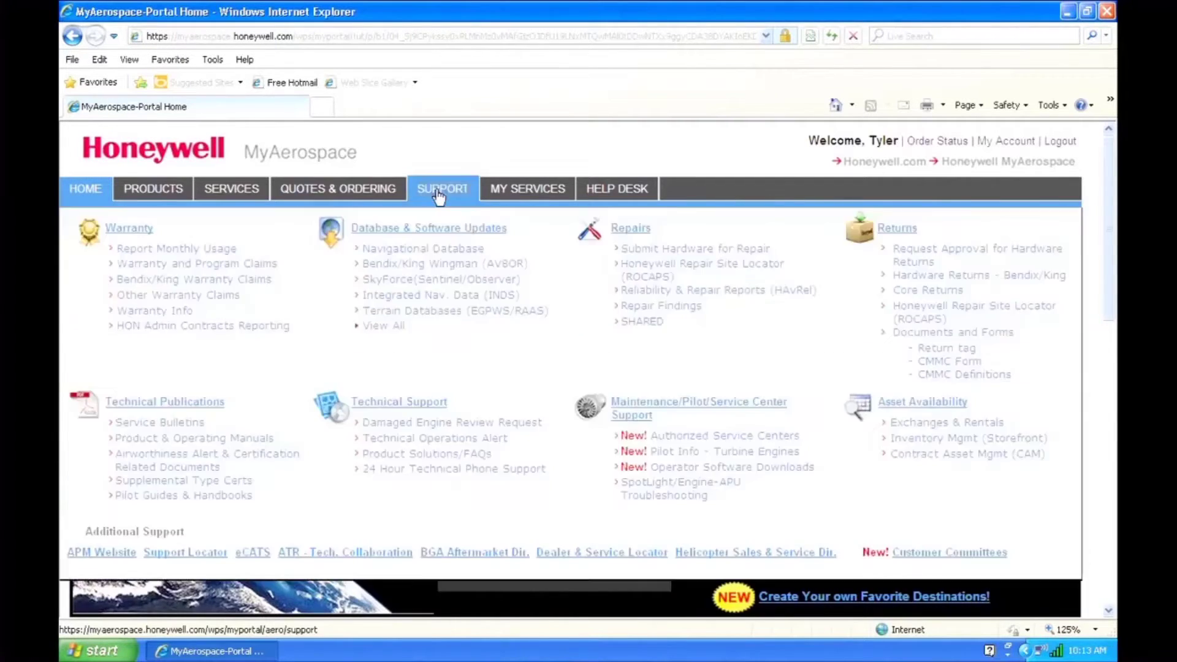
- Open Operator Software Downloads, select HTF7000 Software and show its download options
left_click(437, 198)
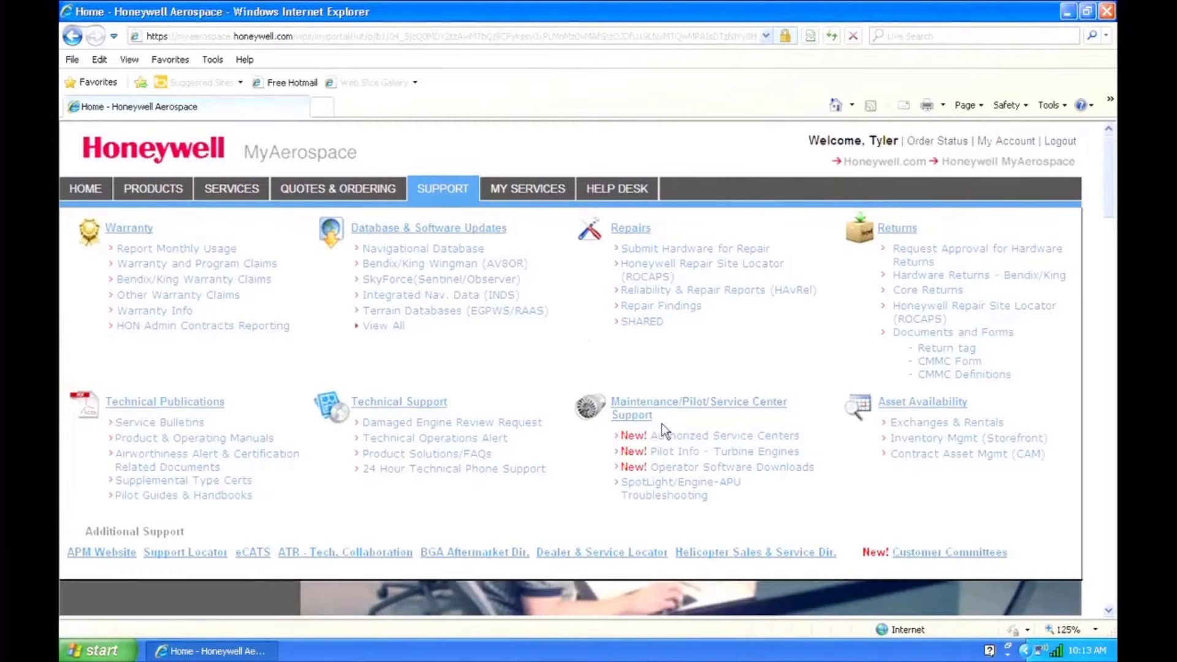
left_click(690, 469)
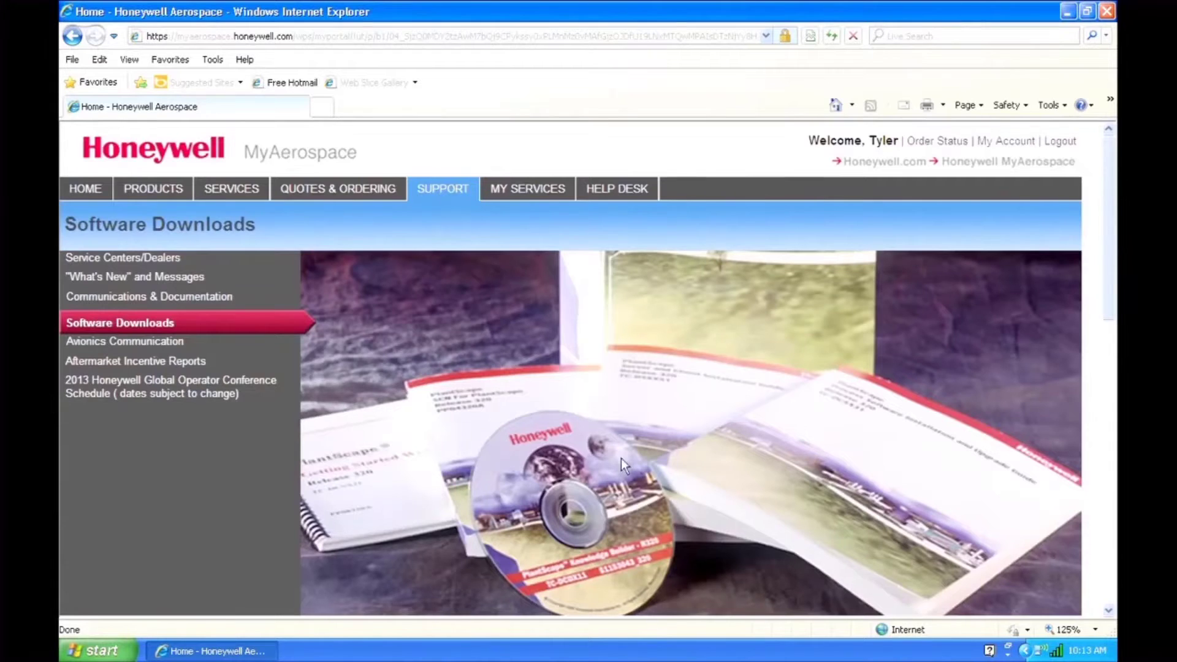
scroll(607, 452, "down", 5)
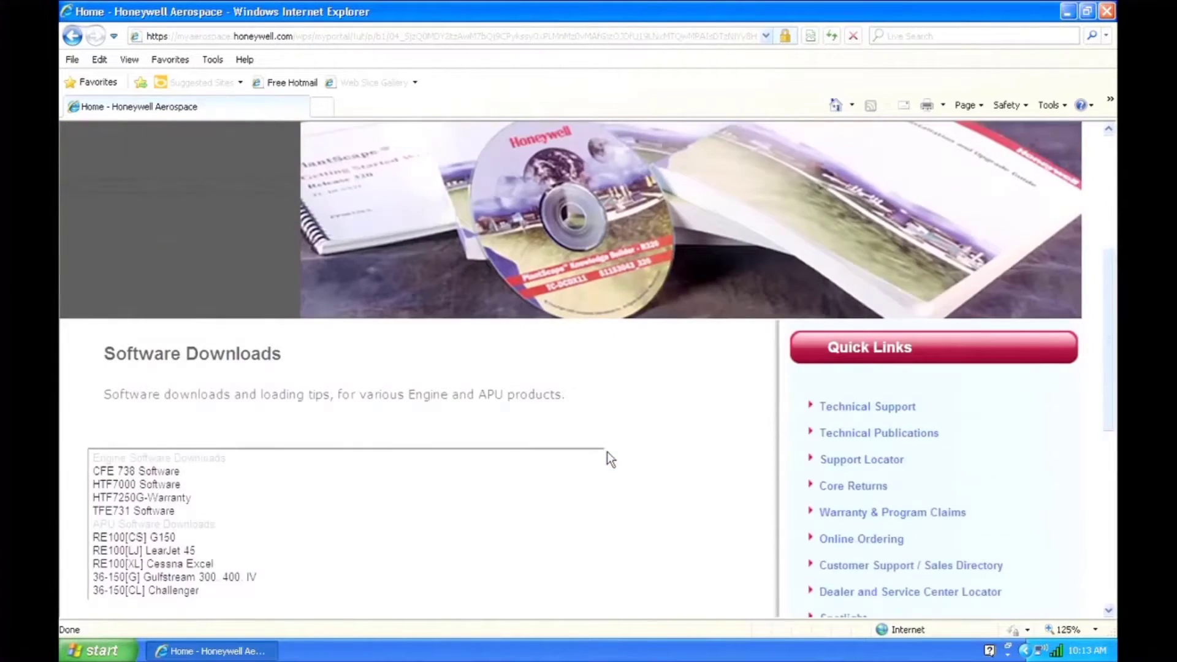
scroll(607, 458, "down", 1)
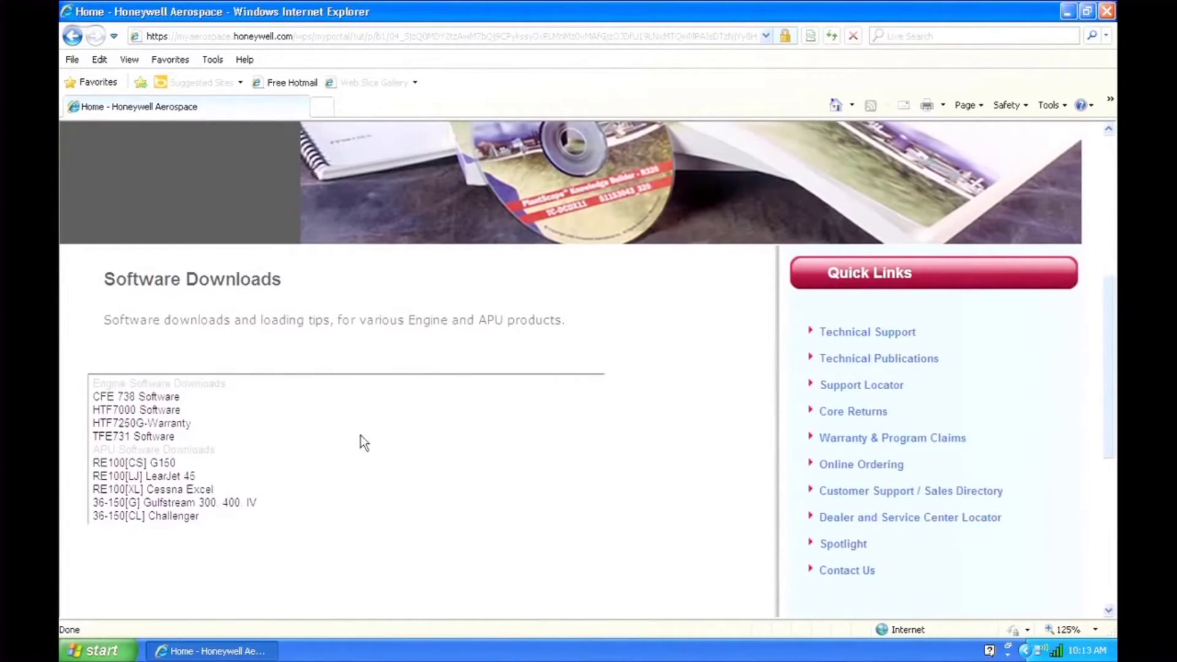
left_click(179, 410)
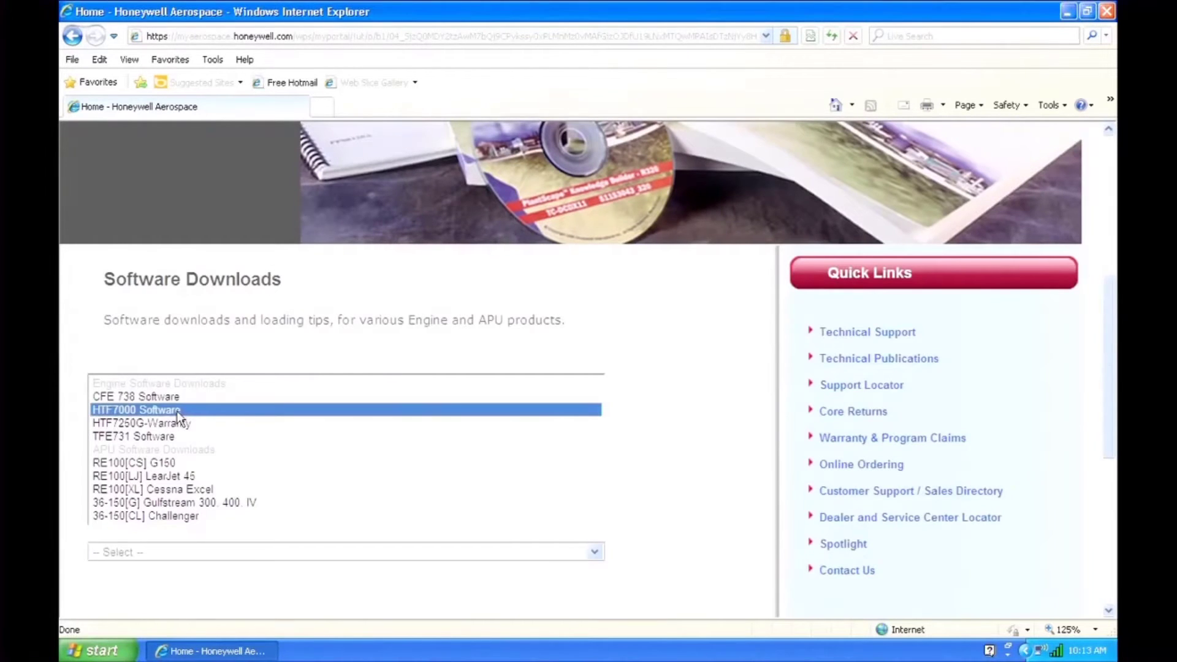
left_click(565, 551)
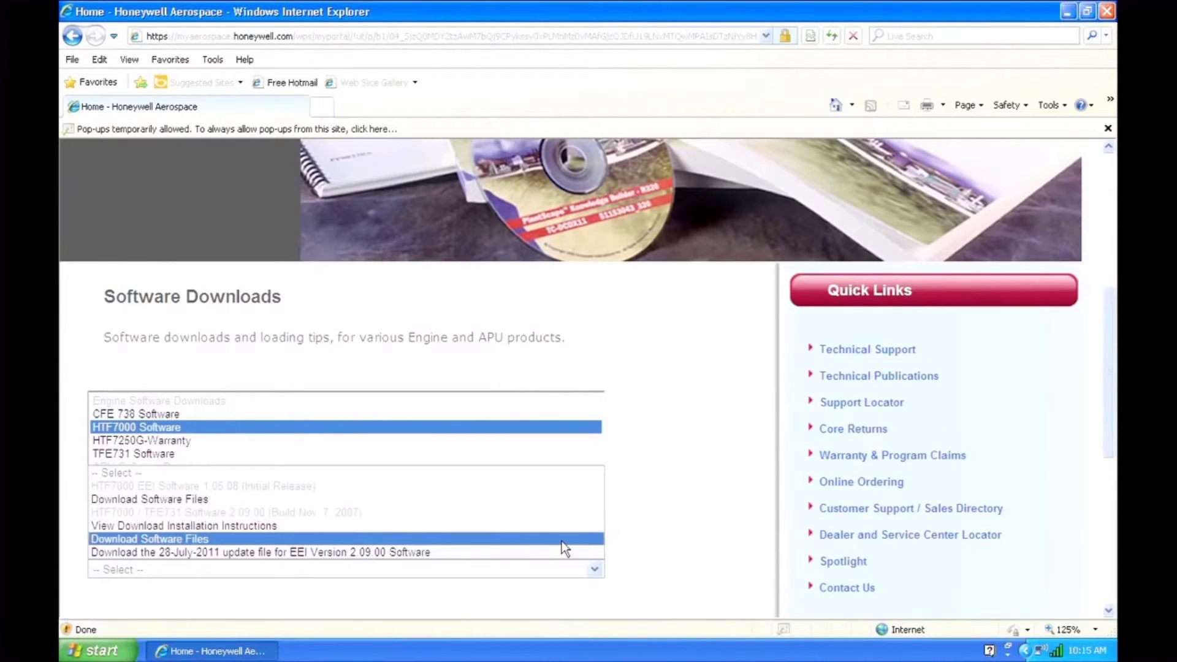
- Save EEI_Version_2.09.00.zip to the Desktop, allowing the blocked download, then close the download windows
left_click(561, 542)
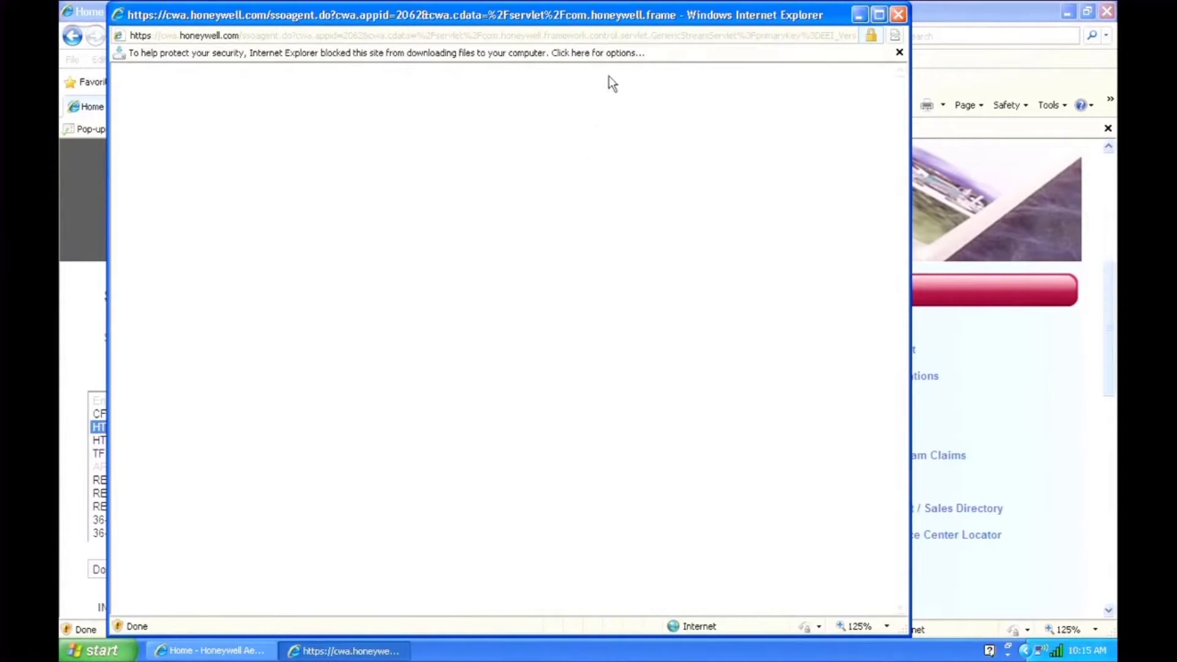
left_click(629, 64)
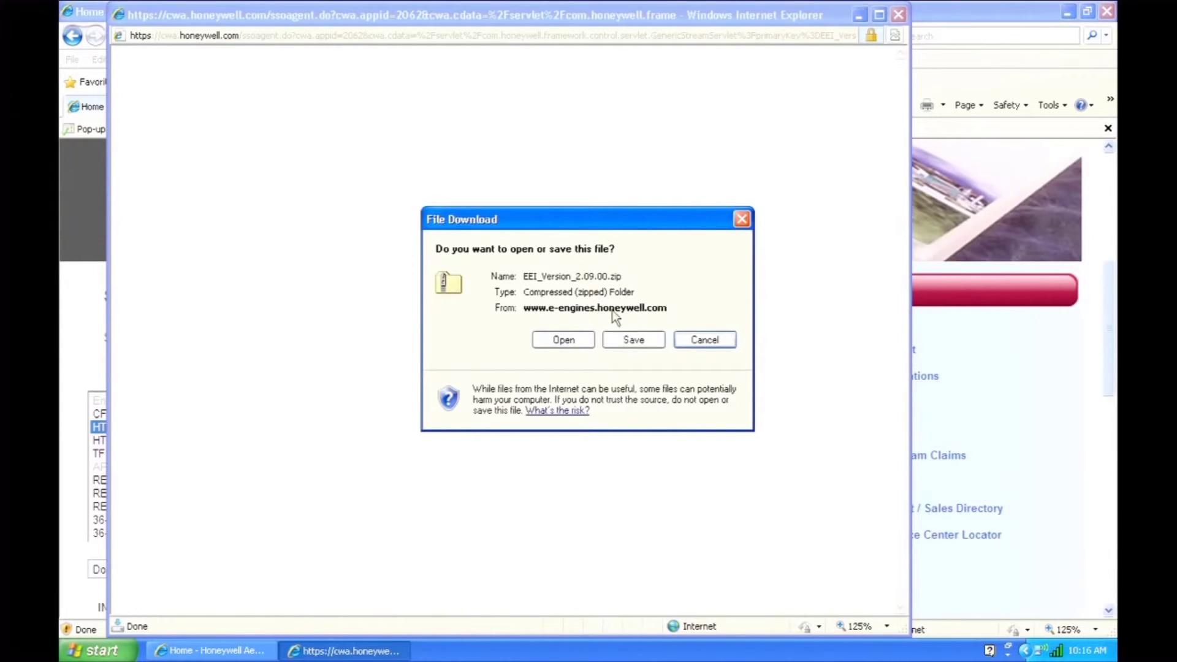
left_click(617, 342)
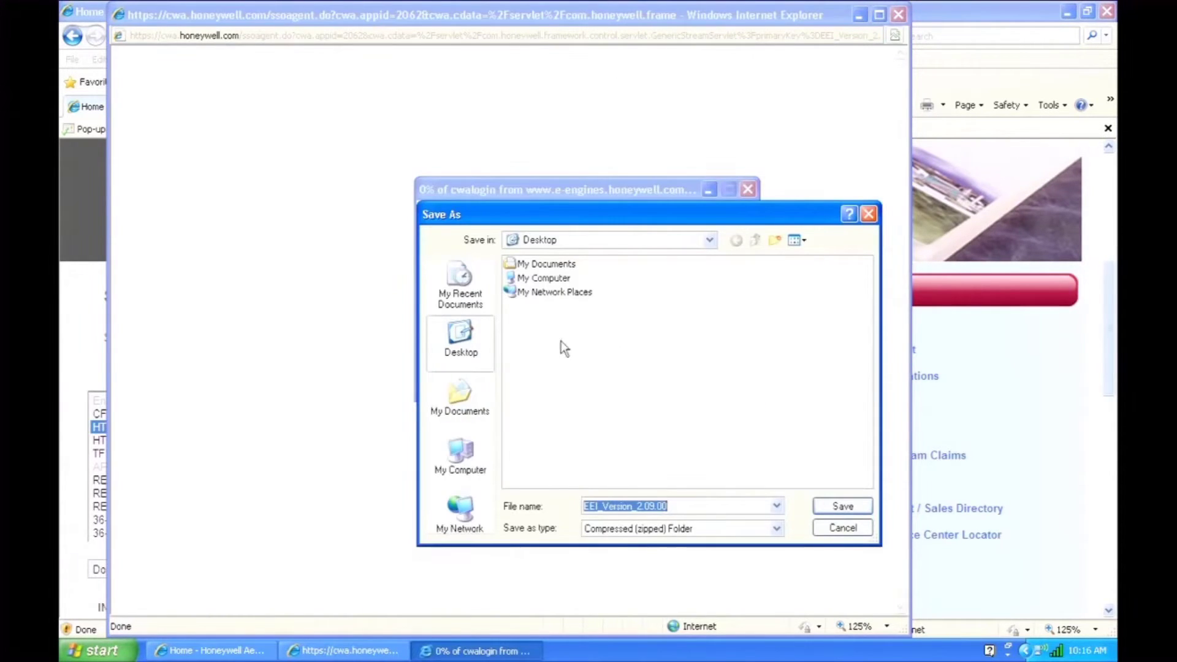
left_click(826, 509)
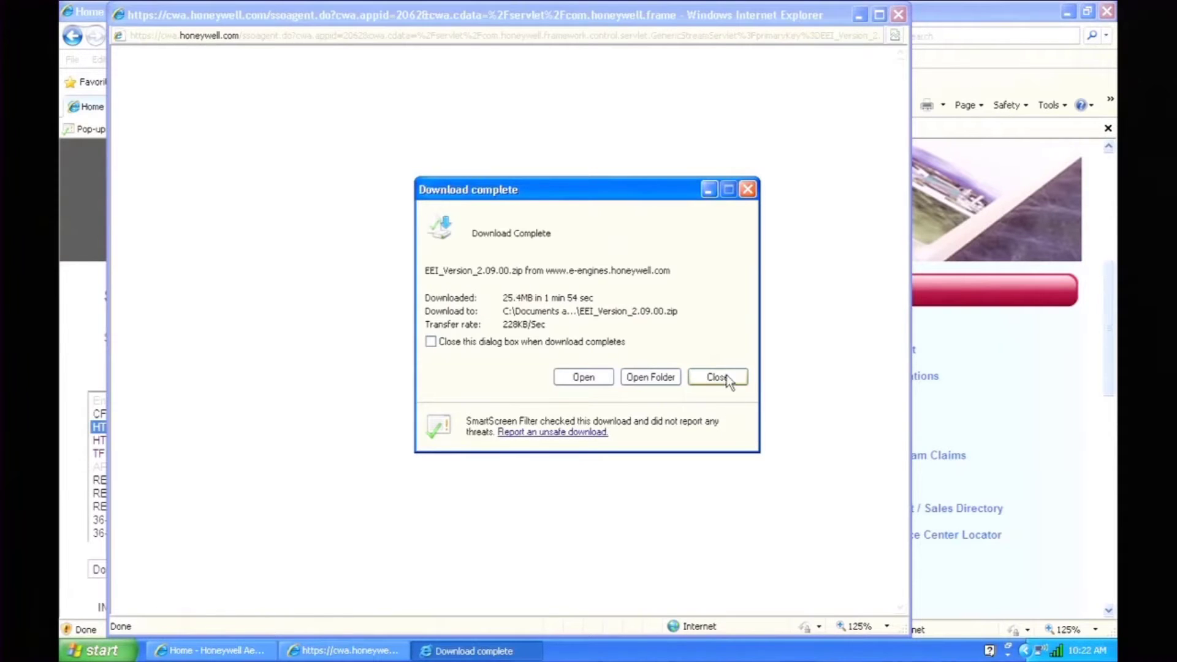
left_click(717, 377)
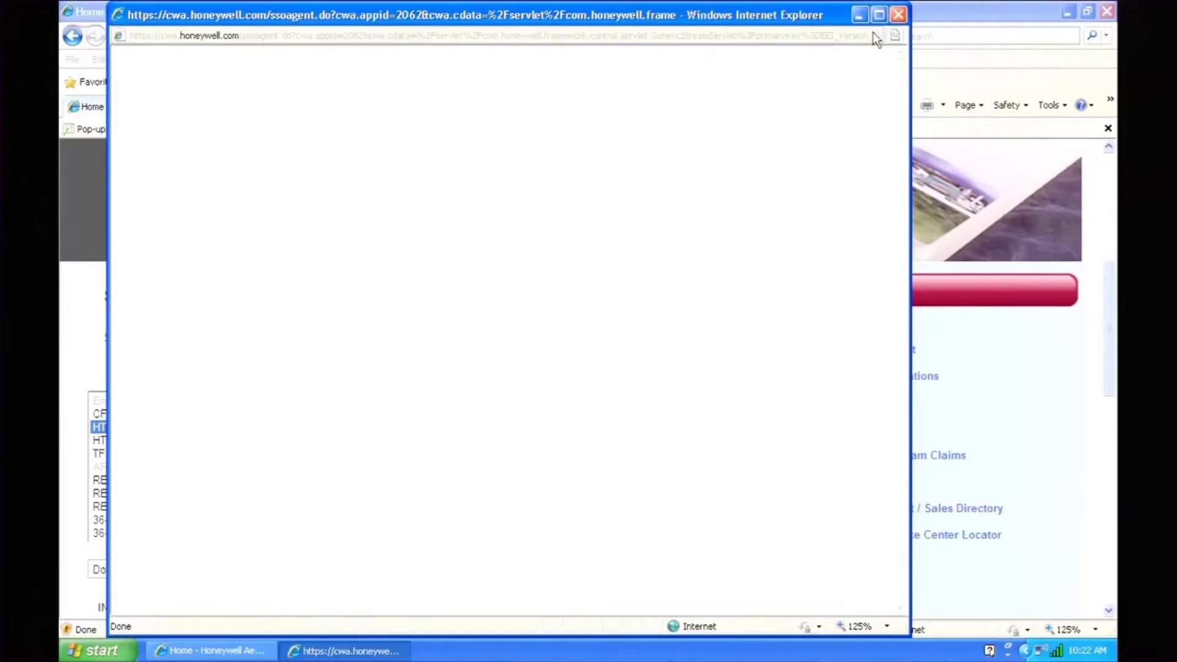
left_click(898, 16)
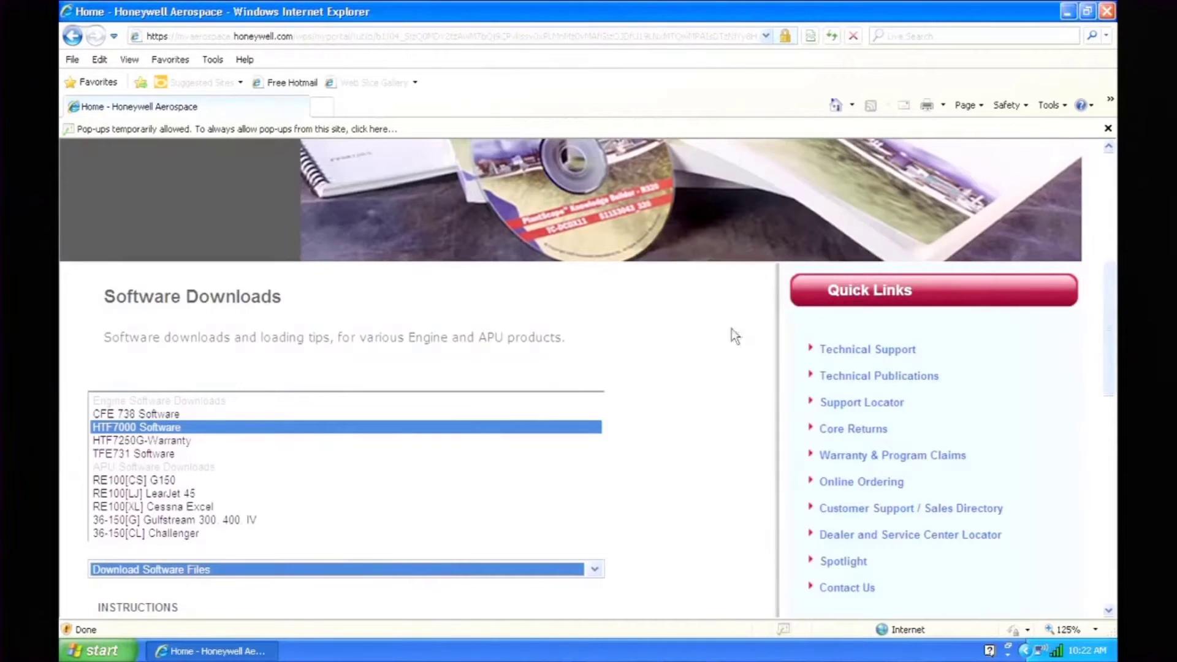
- Save the 28-July-2011 update file EEI_UPDATE_28-JULY-11.zip to the Desktop
left_click(594, 570)
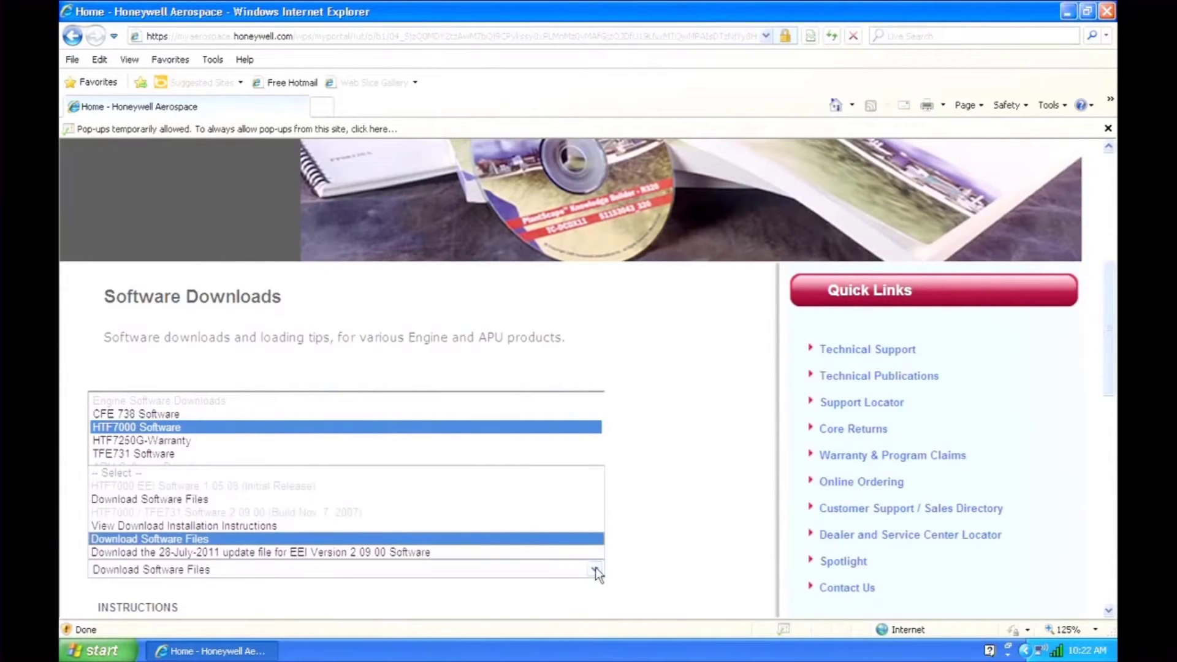
left_click(579, 551)
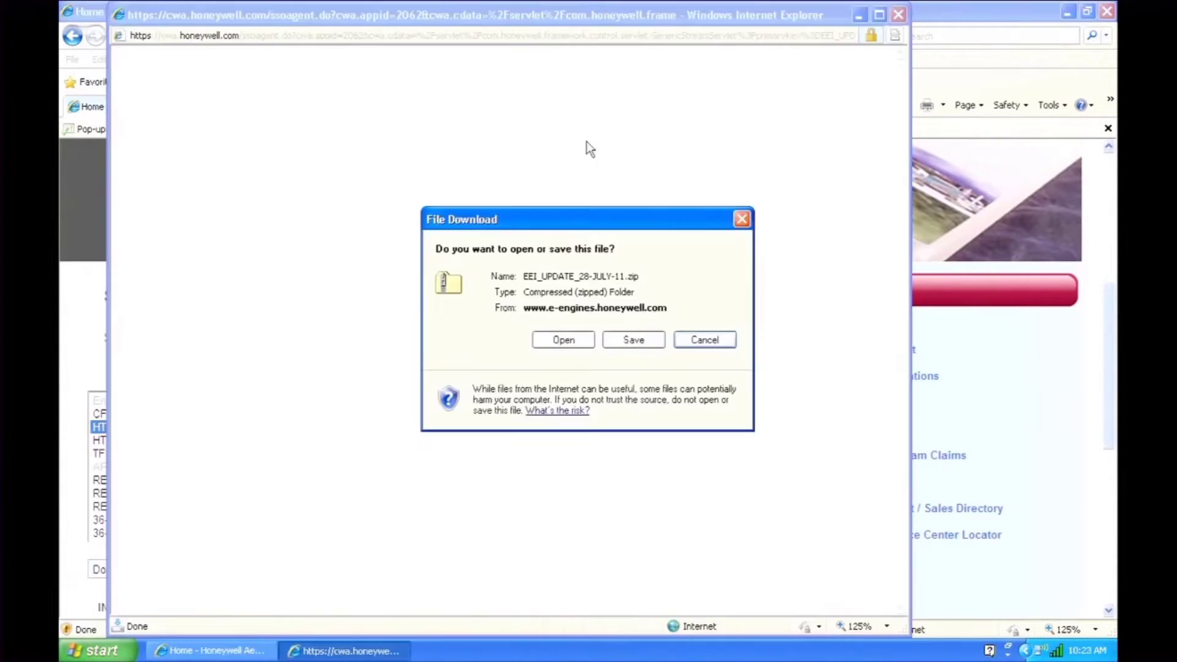
left_click(612, 339)
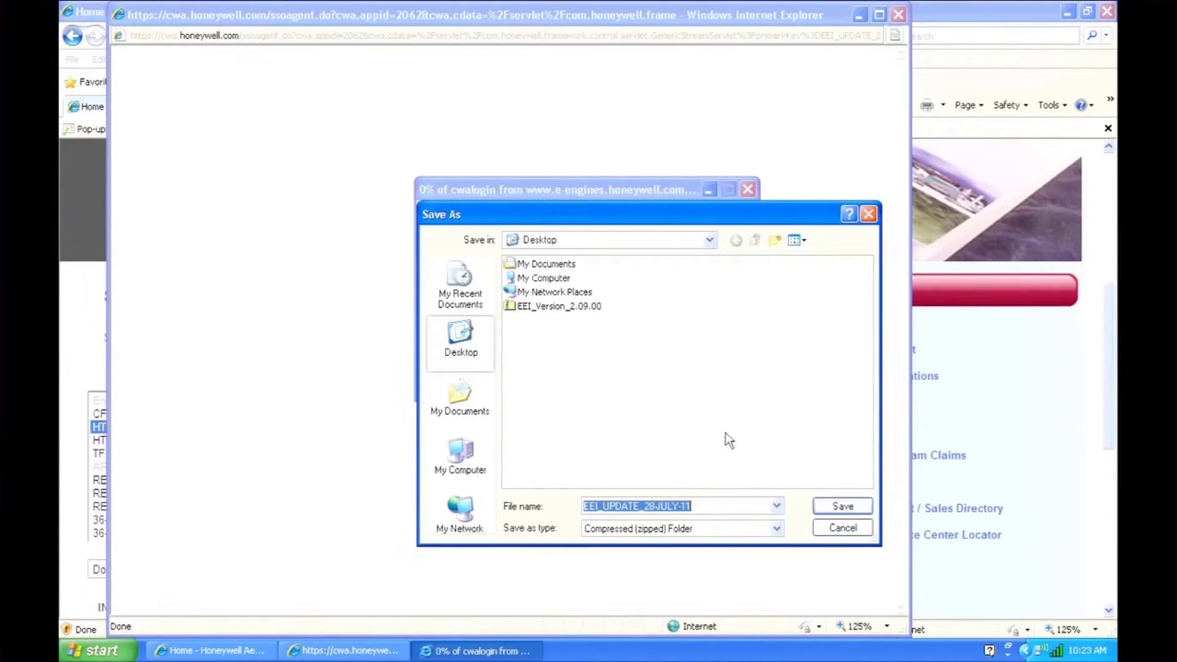
left_click(840, 505)
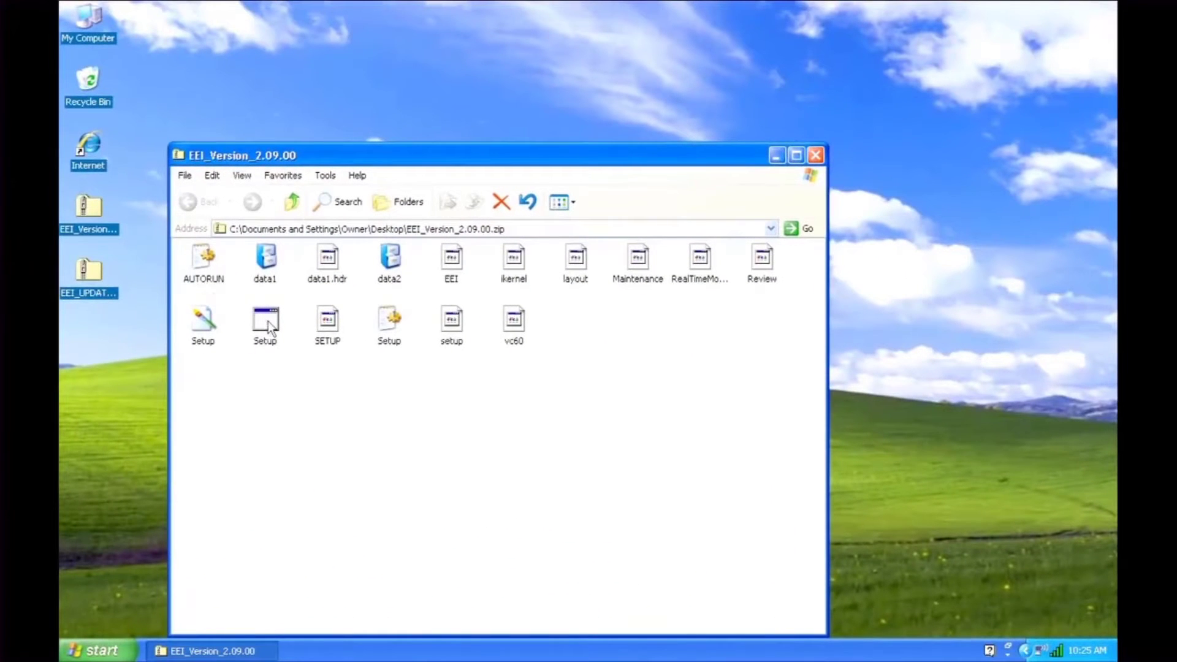
- Run the extracted EEI Setup, accept the license, and finish installing e-Engine Interface 2.09.00
double_click(267, 321)
left_click(626, 341)
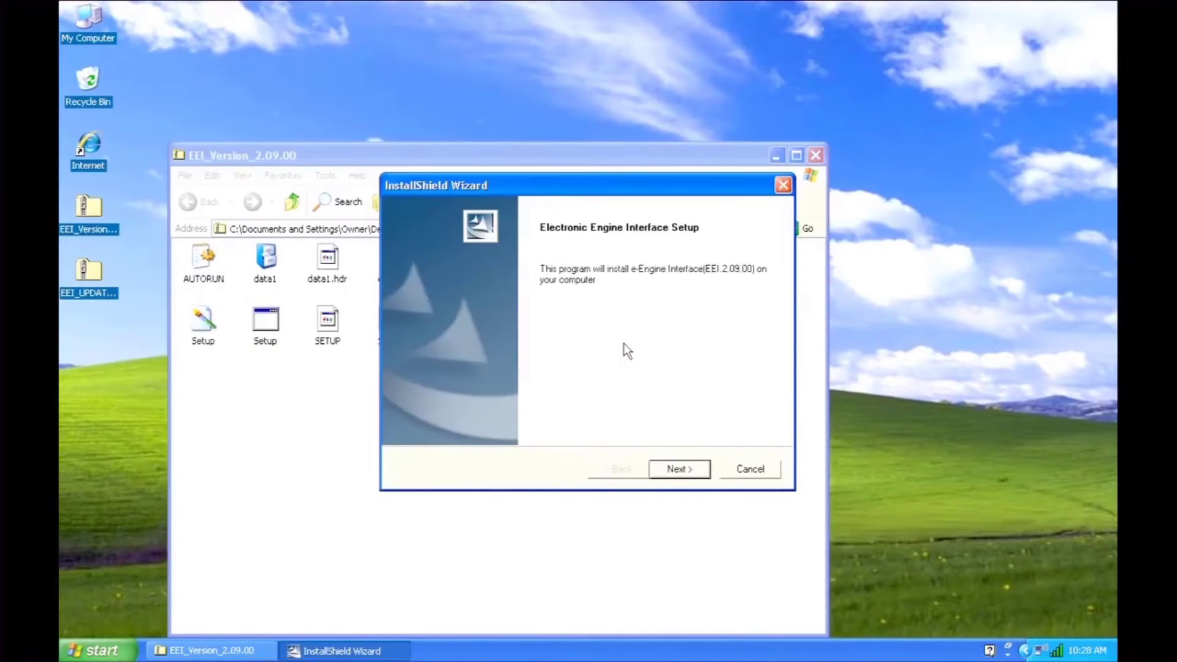
left_click(692, 473)
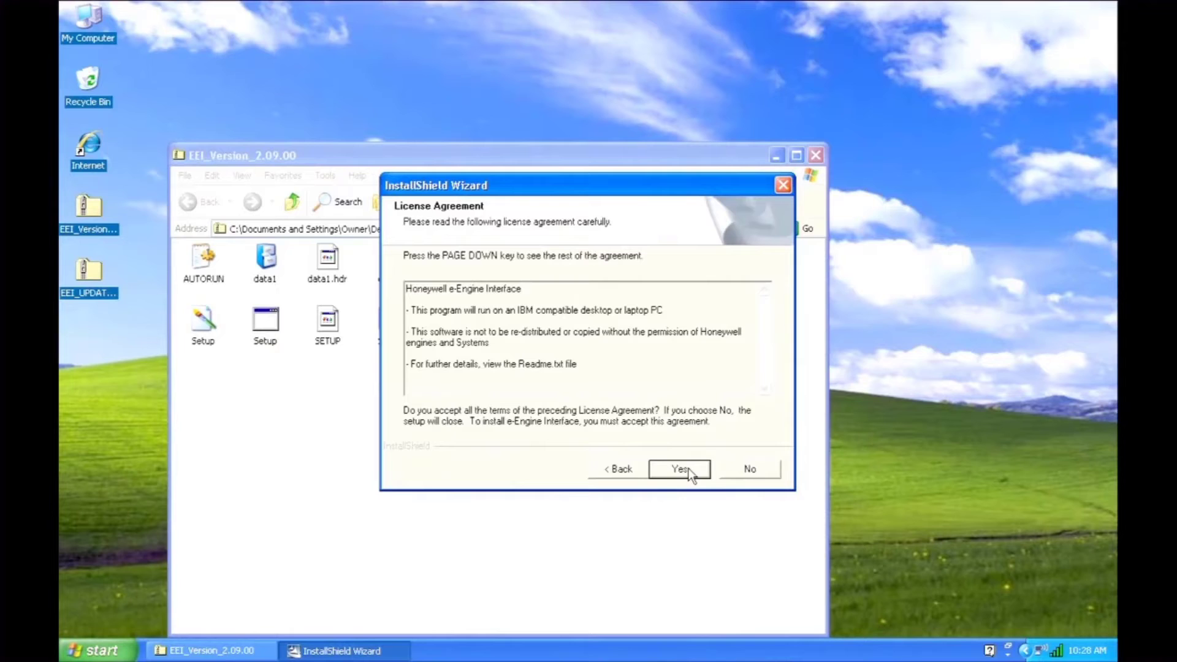
left_click(692, 474)
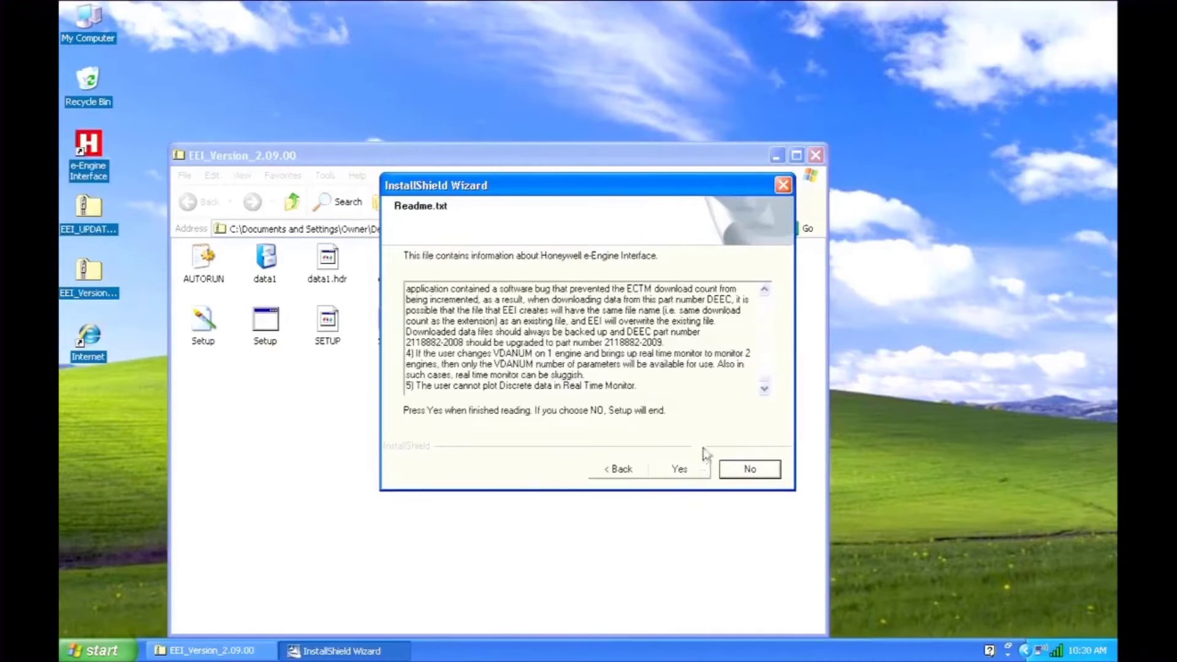
left_click(690, 469)
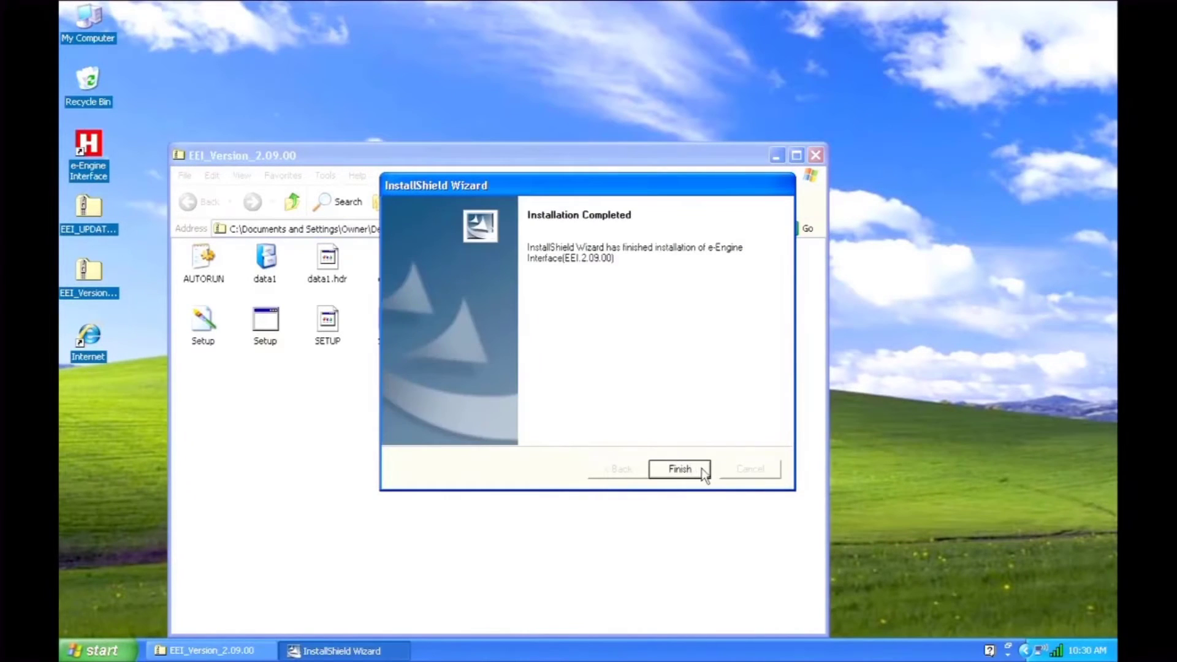
left_click(681, 470)
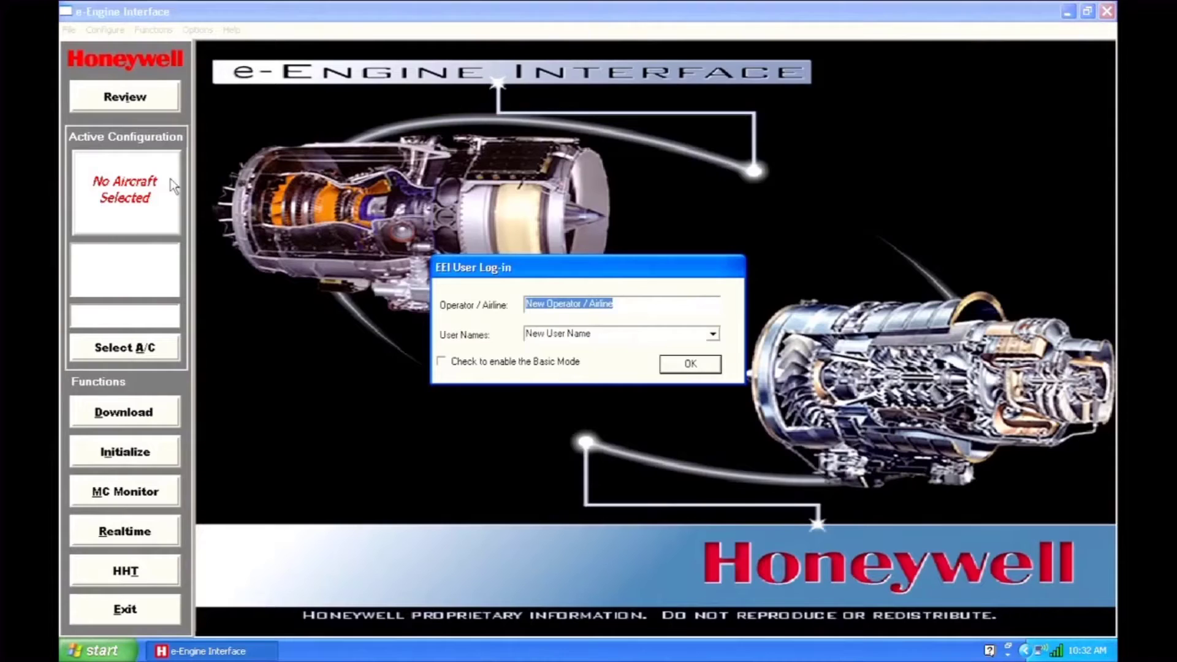
- Log in to EEI and load EEI_UPDATE_28-JULY-11 from the Desktop through File > EEI Update
left_click(669, 364)
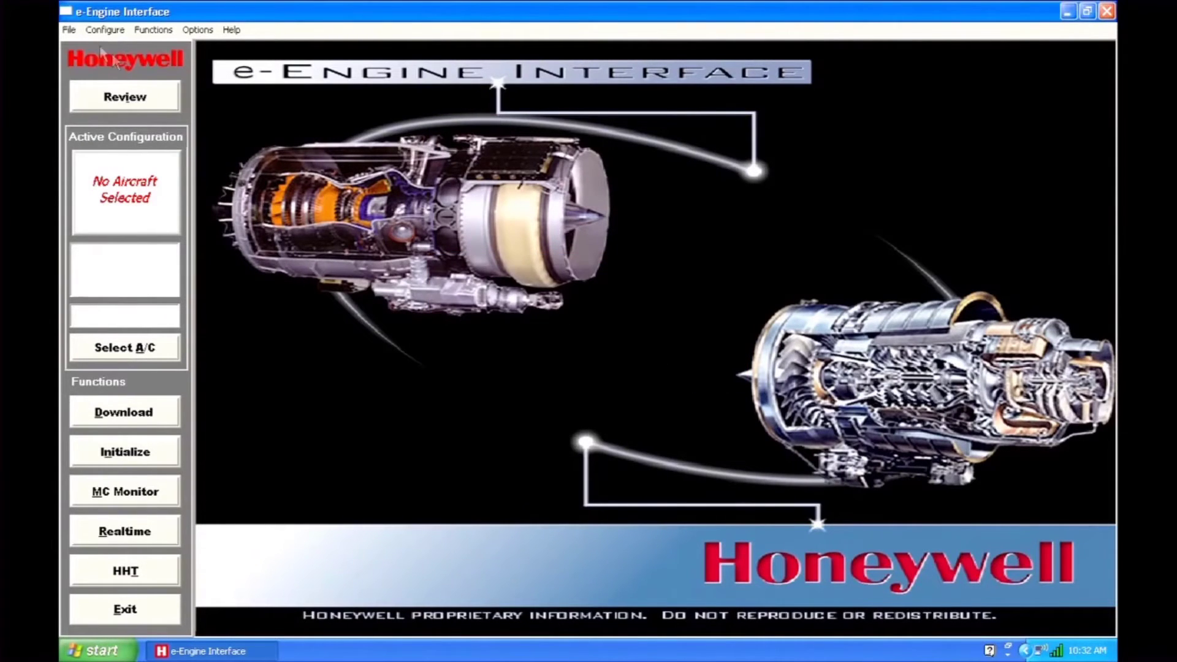
left_click(69, 29)
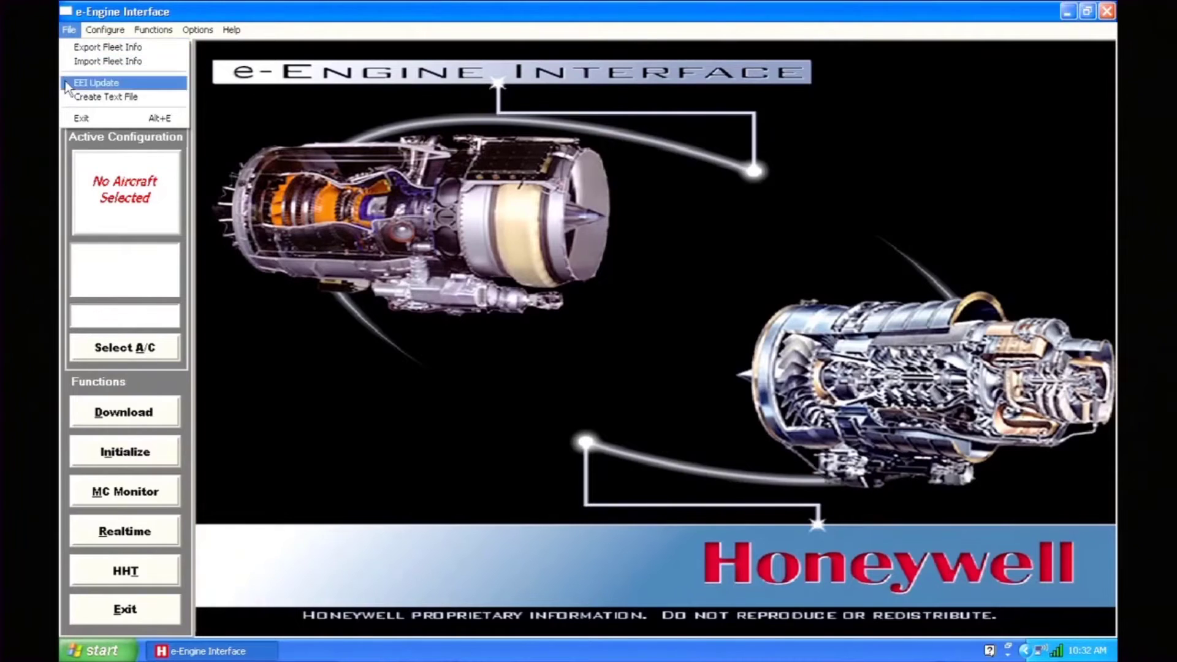
left_click(92, 83)
left_click(515, 310)
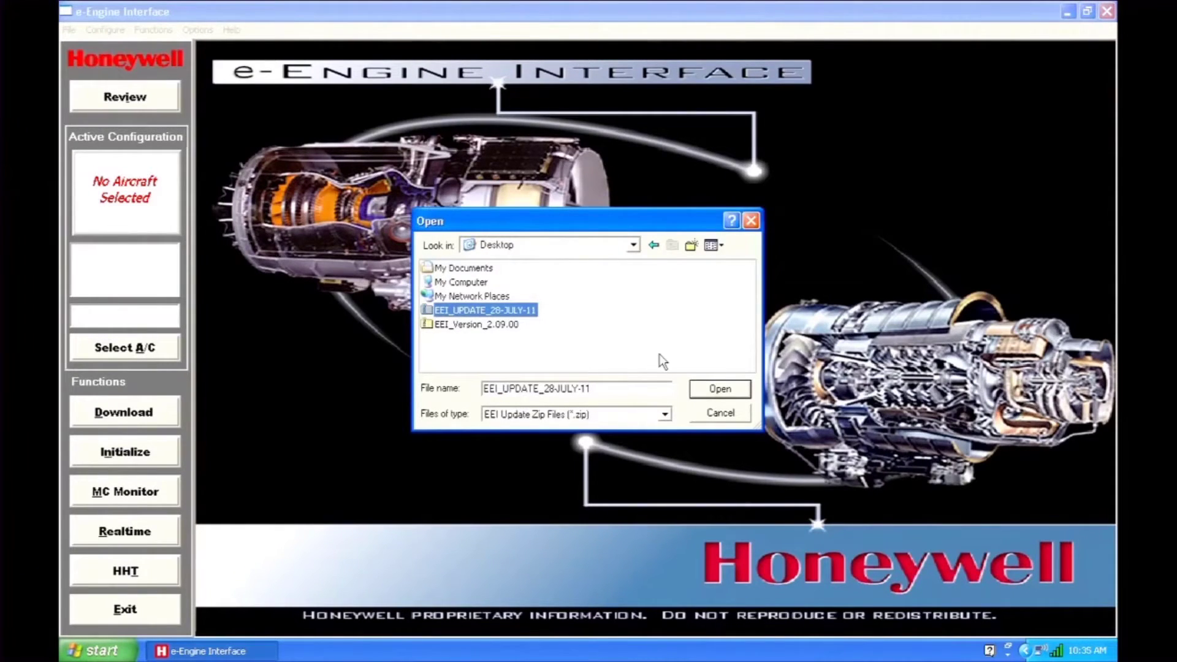
left_click(707, 389)
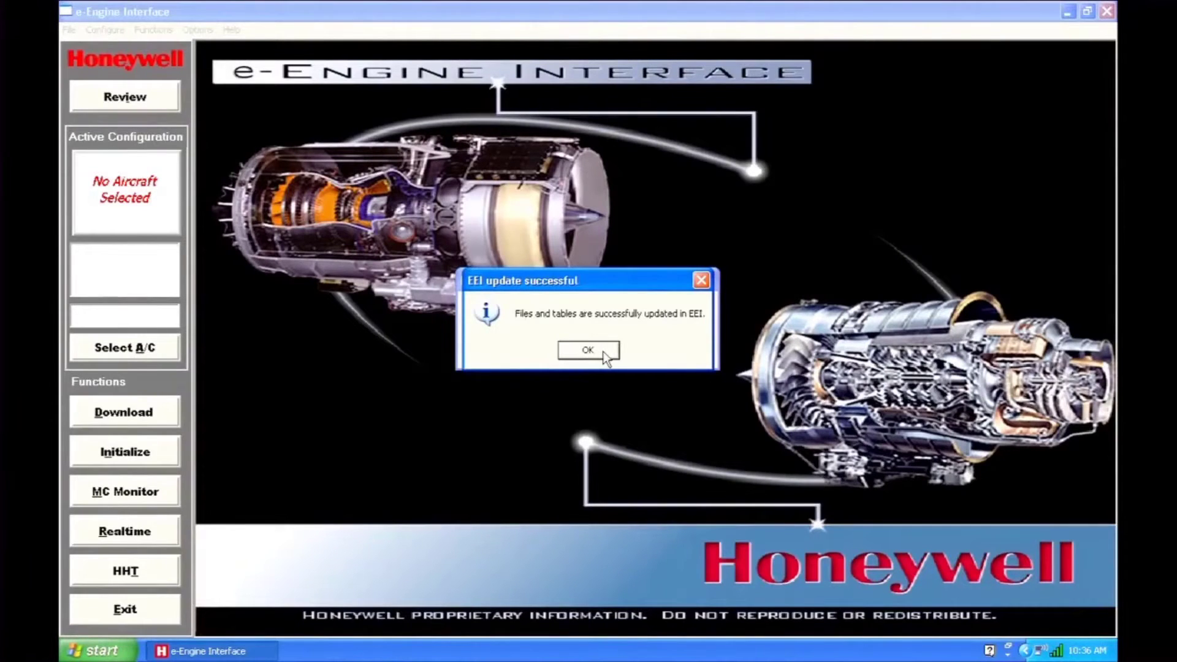
- Dismiss the 'EEI update successful' message with OK
left_click(588, 352)
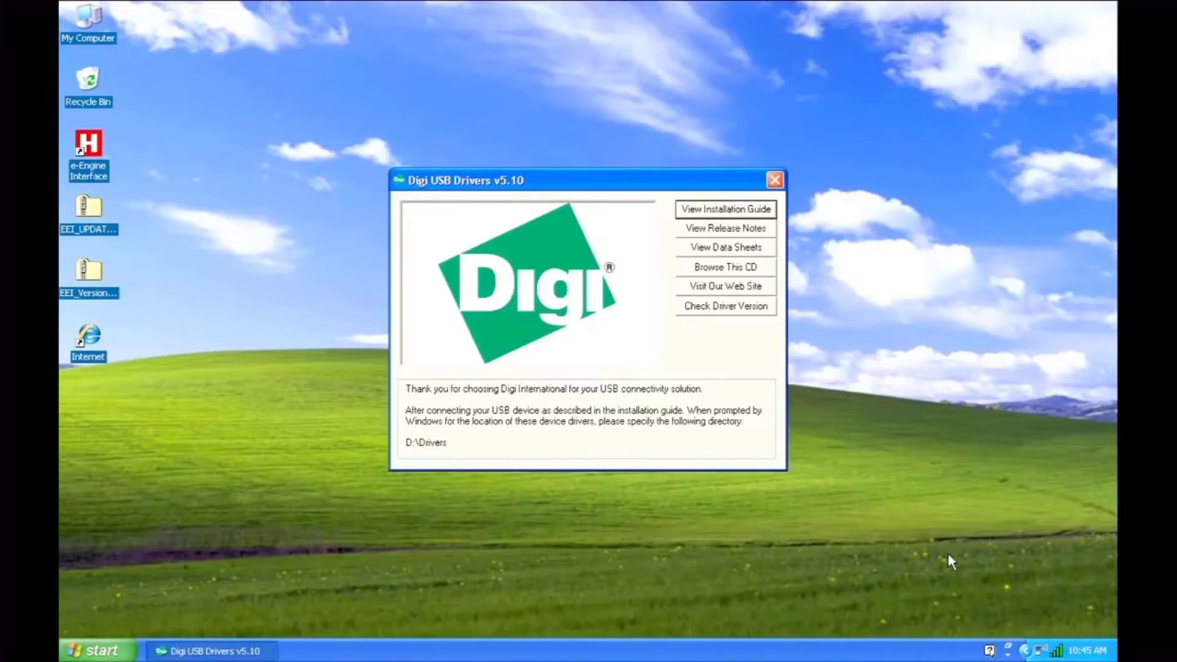
- Close the Digi USB Drivers v5.10 CD window
left_click(775, 179)
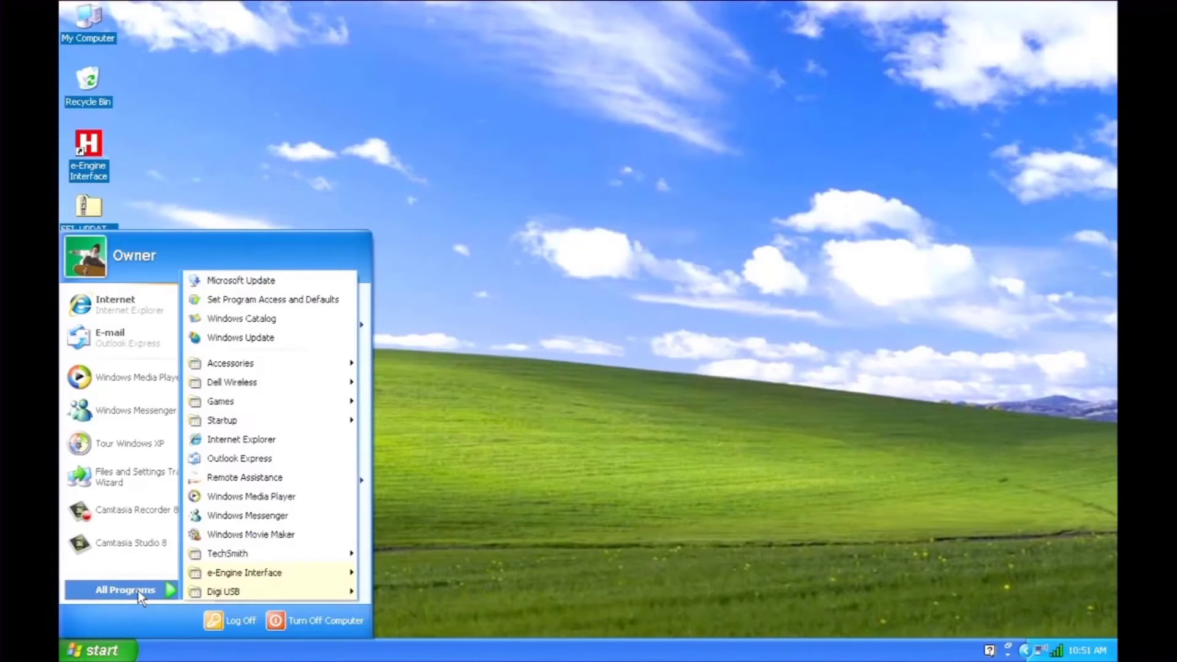
mouse_move(223, 592)
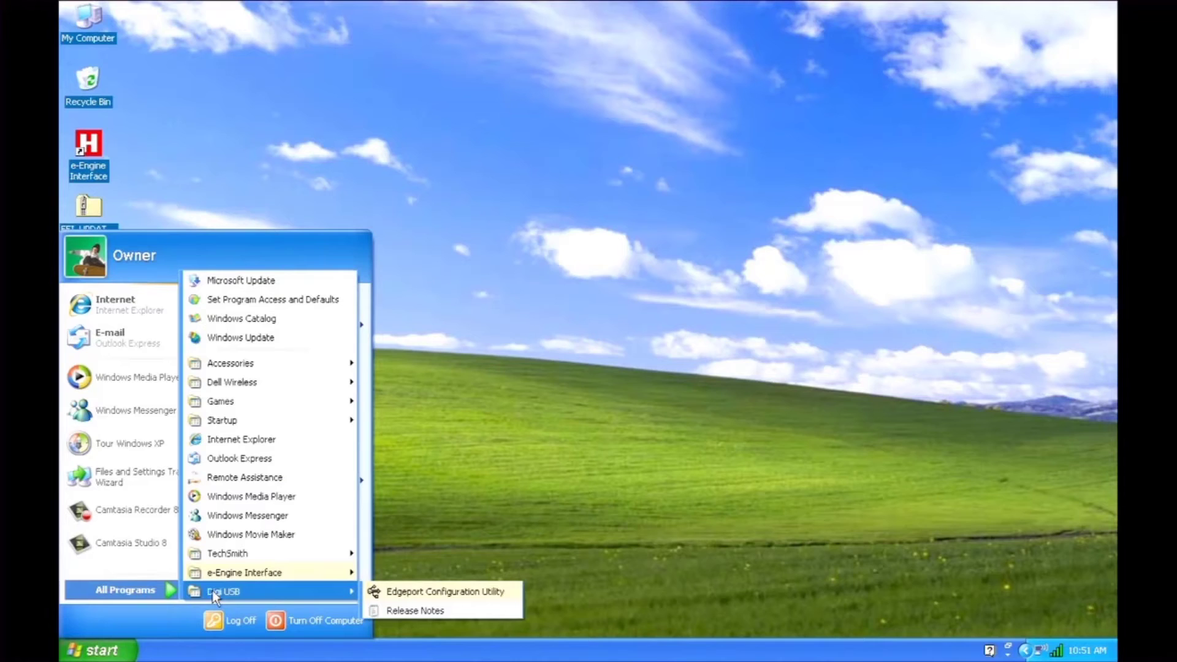
- Launch Edgeport Configuration Utility and set COM assignment to physical USB port, single device only
left_click(382, 590)
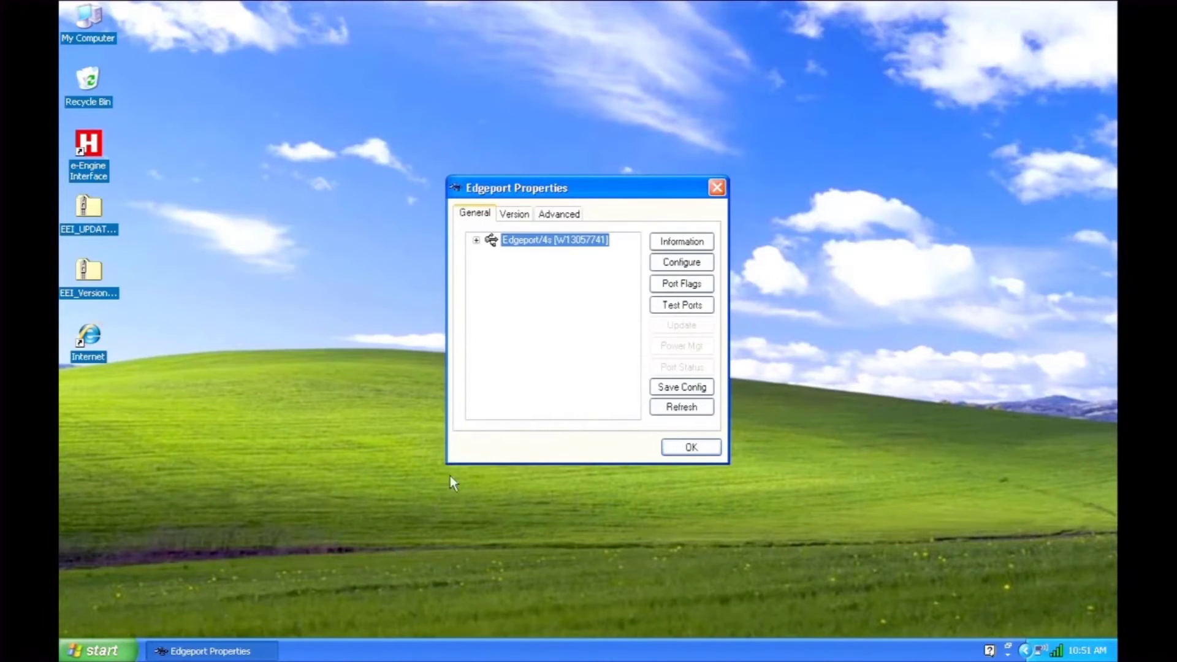
left_click(476, 241)
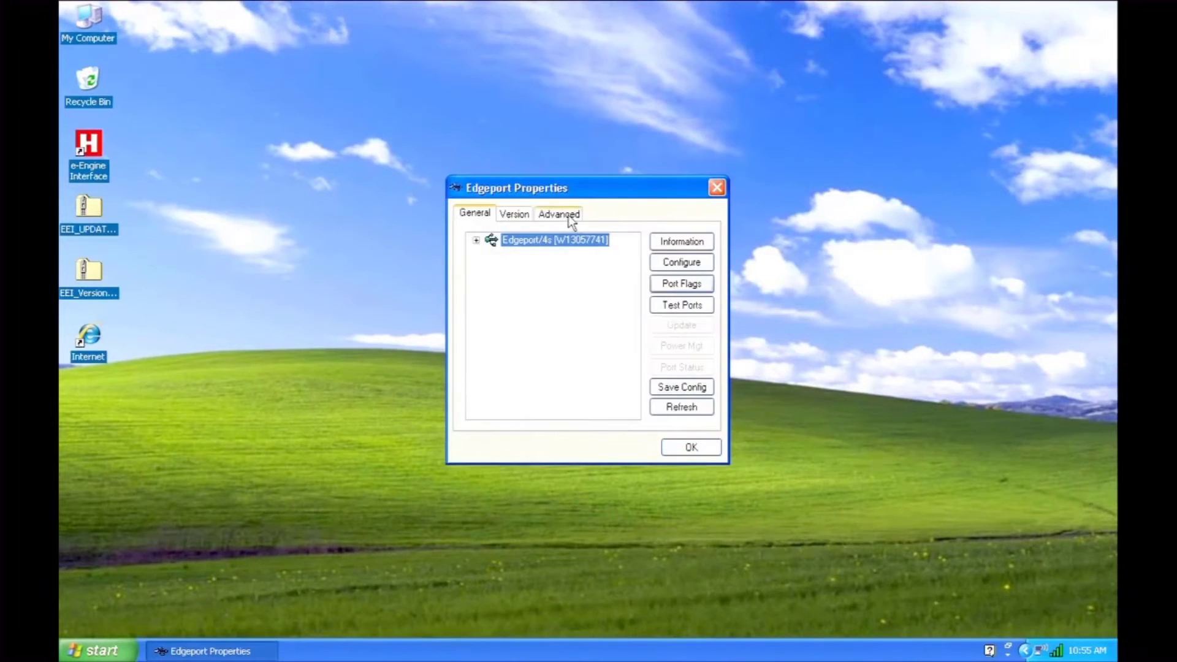
left_click(569, 219)
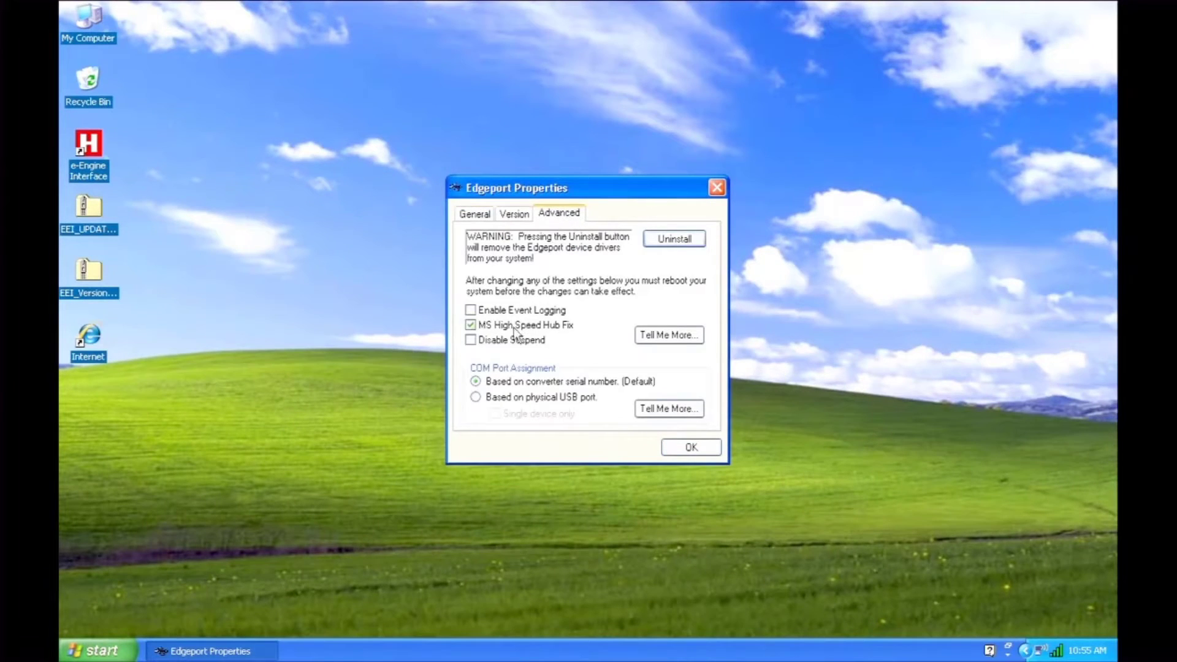
left_click(475, 398)
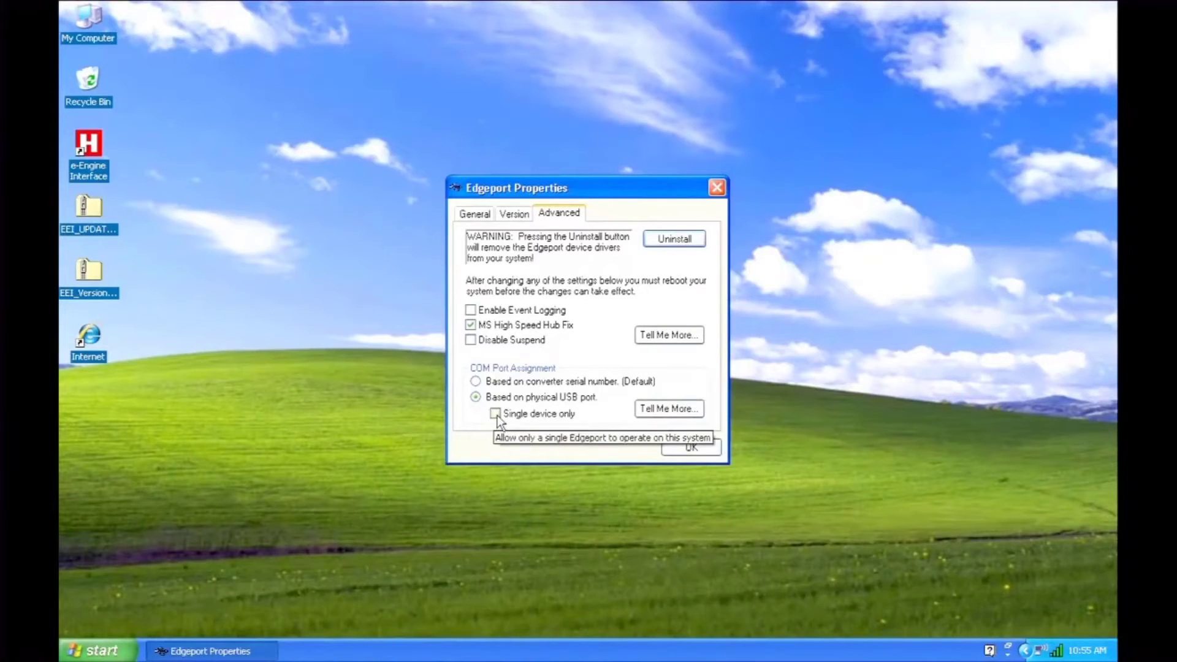
left_click(497, 414)
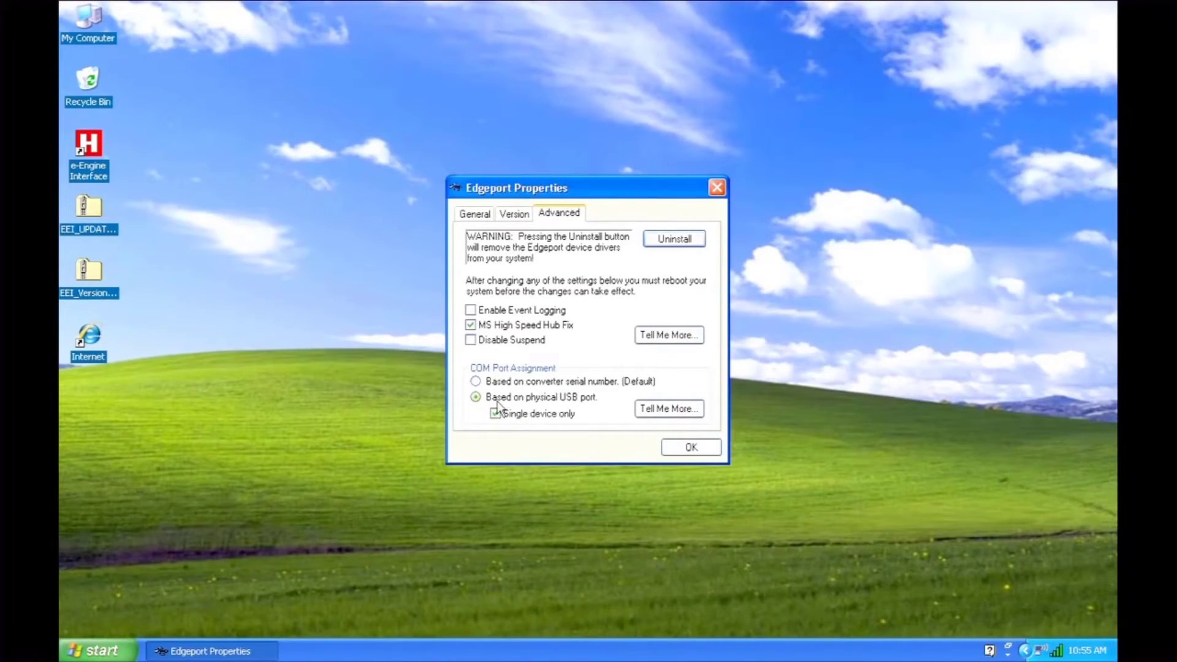
left_click(478, 215)
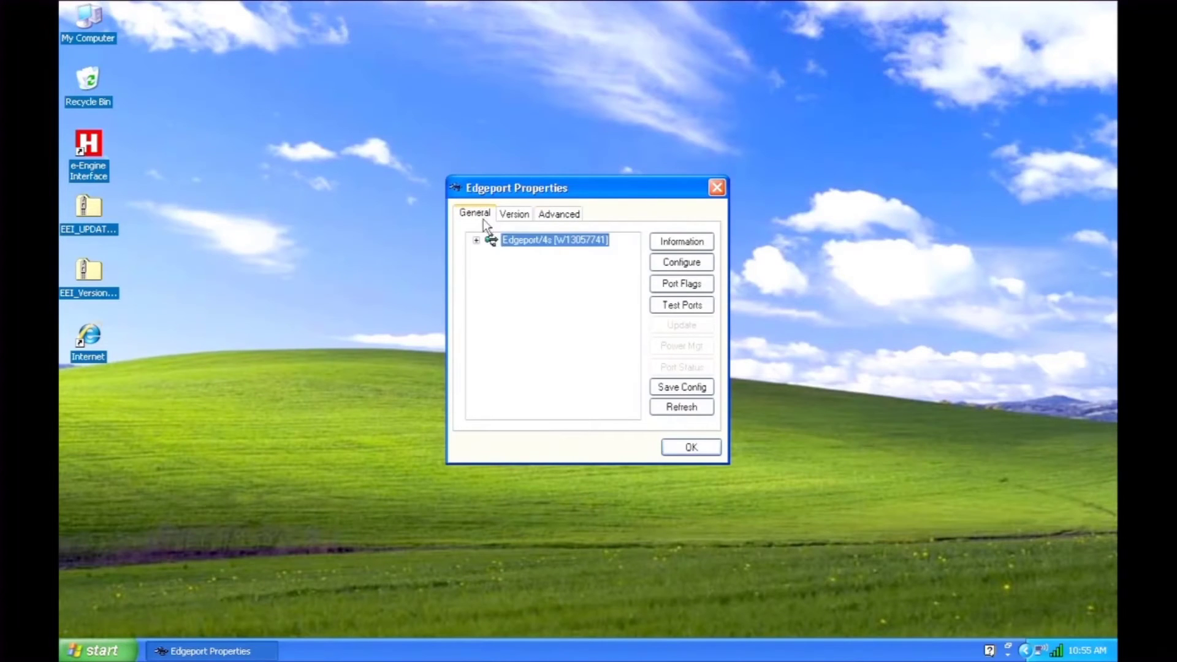
- Save the Edgeport configuration as ionport.ini in system32 and acknowledge the saved message
left_click(678, 387)
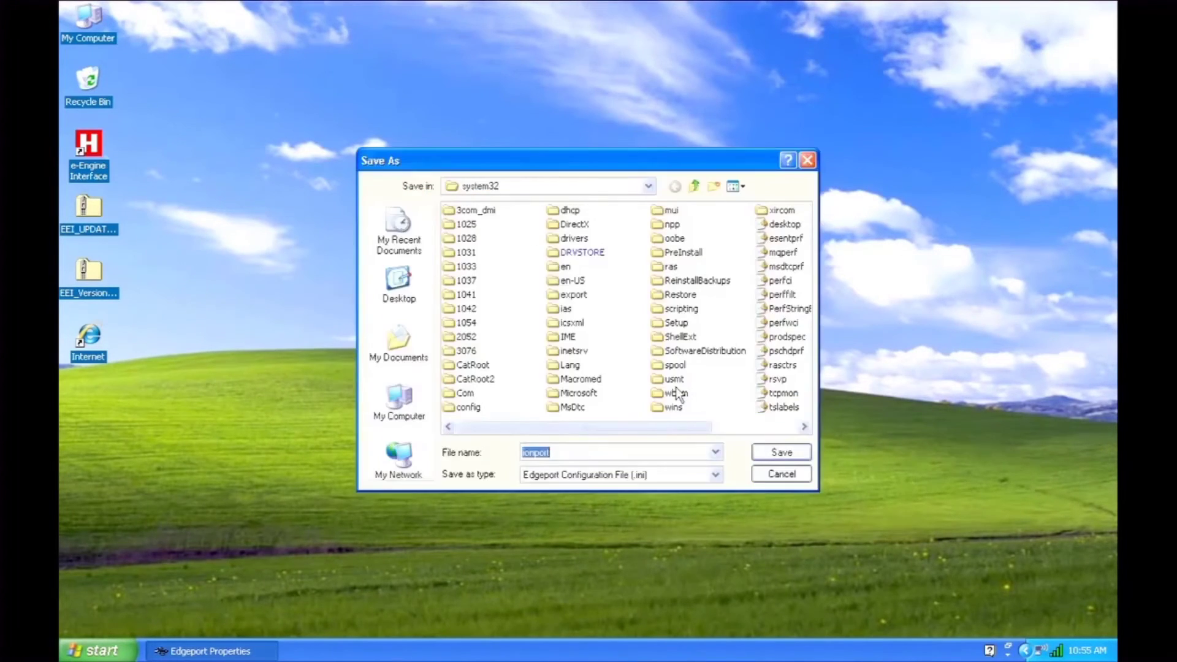
left_click(757, 452)
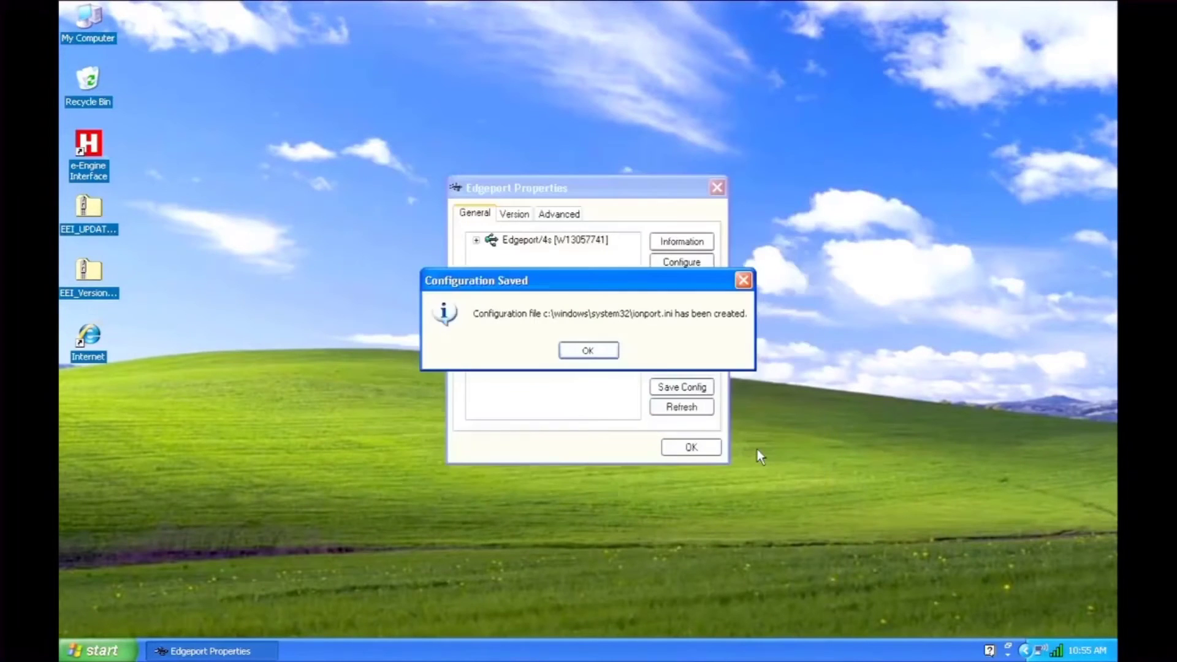
left_click(608, 353)
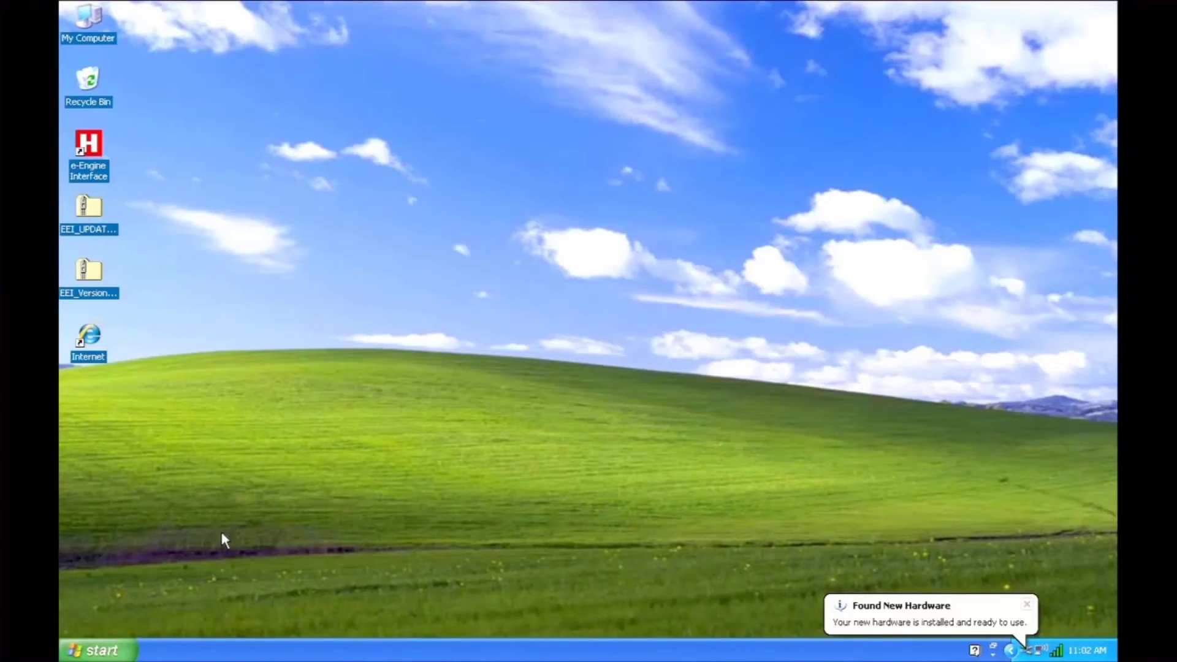
- Relaunch Edgeport Configuration Utility and expand Edgeport/4s W13057741 to list ports COM5–COM8
left_click(127, 649)
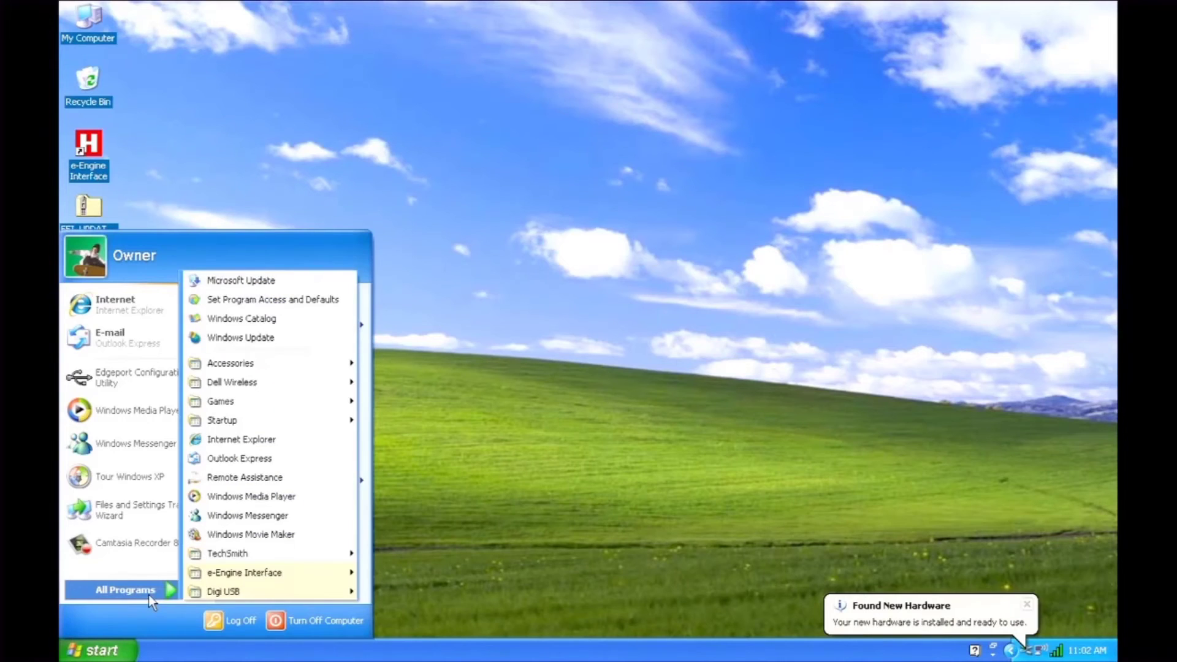
mouse_move(223, 591)
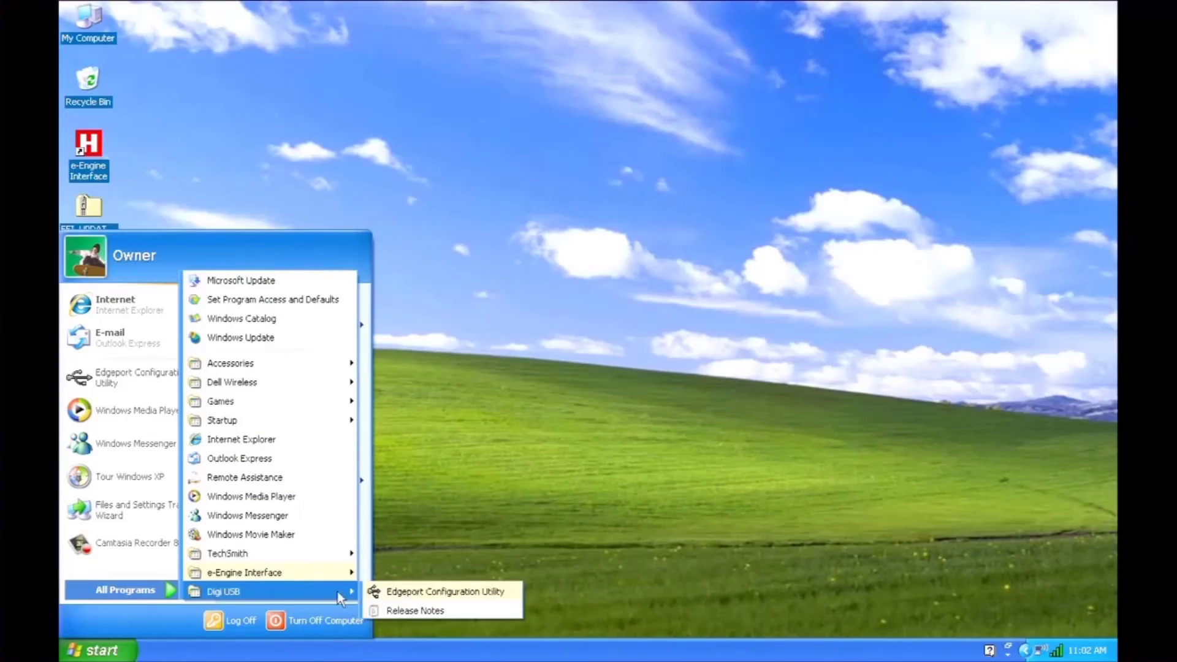
left_click(395, 593)
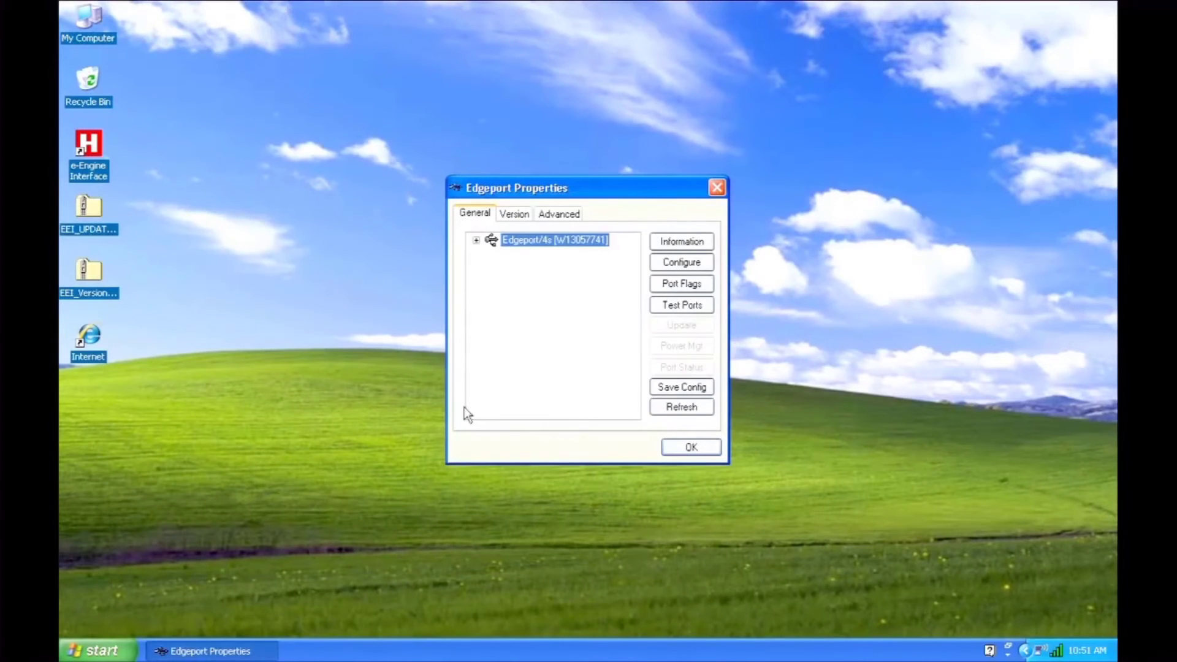
left_click(476, 240)
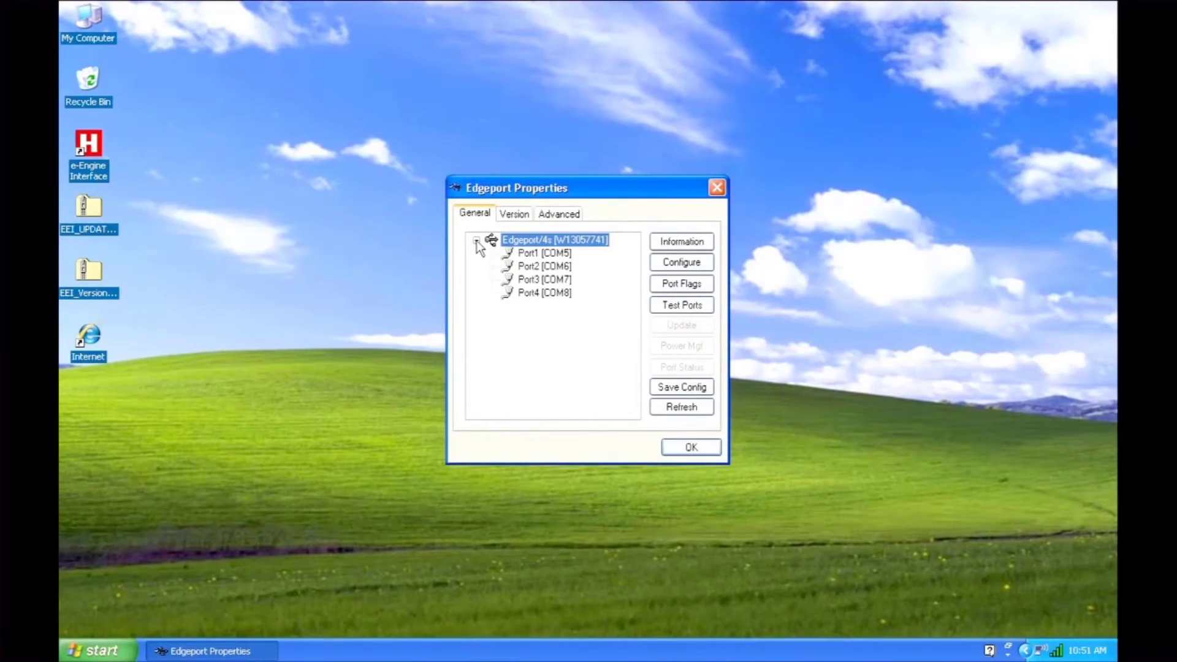
- Set COM5, COM6, COM7 and COM8 to 'RS422: No Terminating Resistor' and apply the port flags
left_click(668, 287)
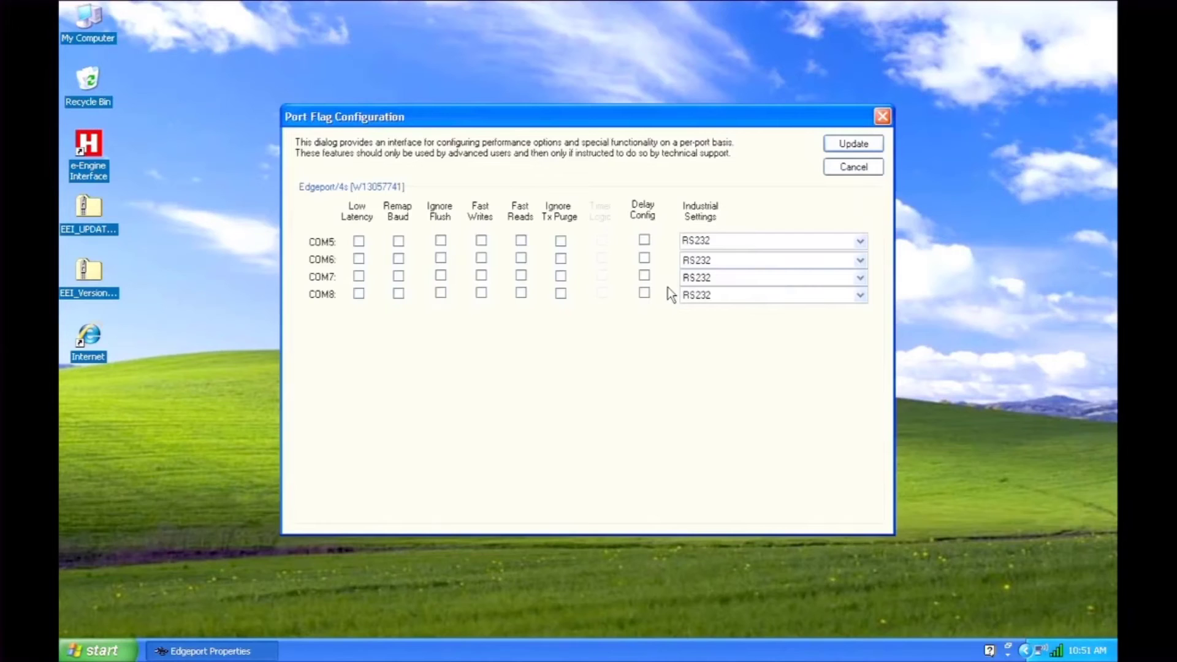
left_click(856, 242)
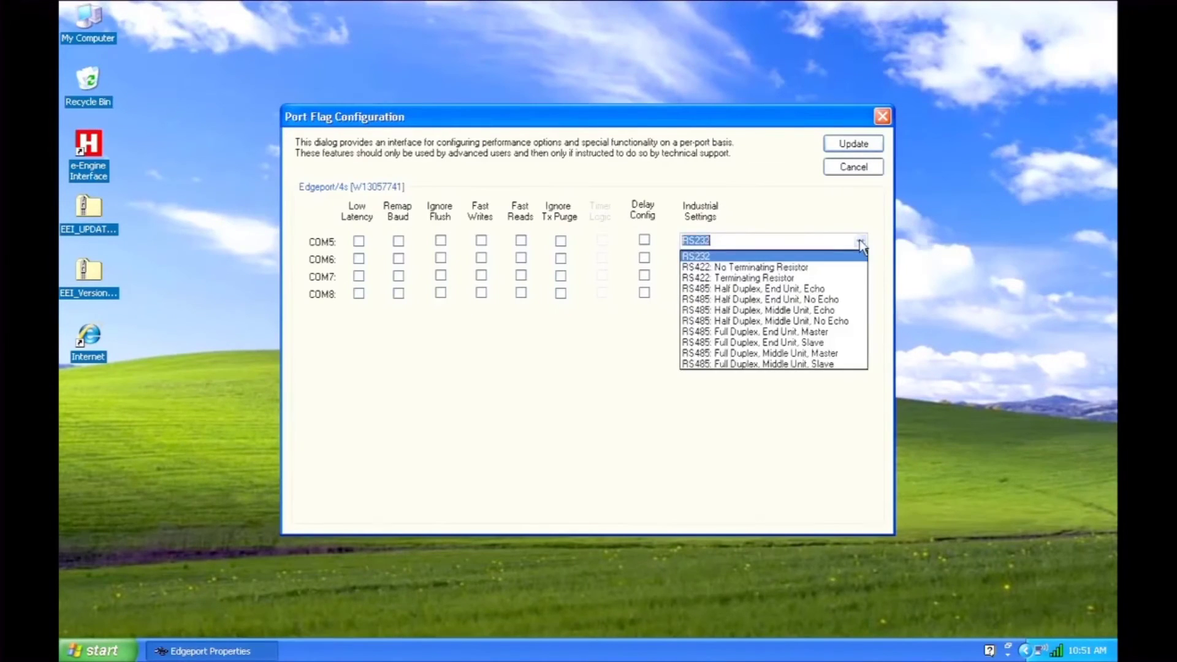
left_click(860, 264)
left_click(860, 262)
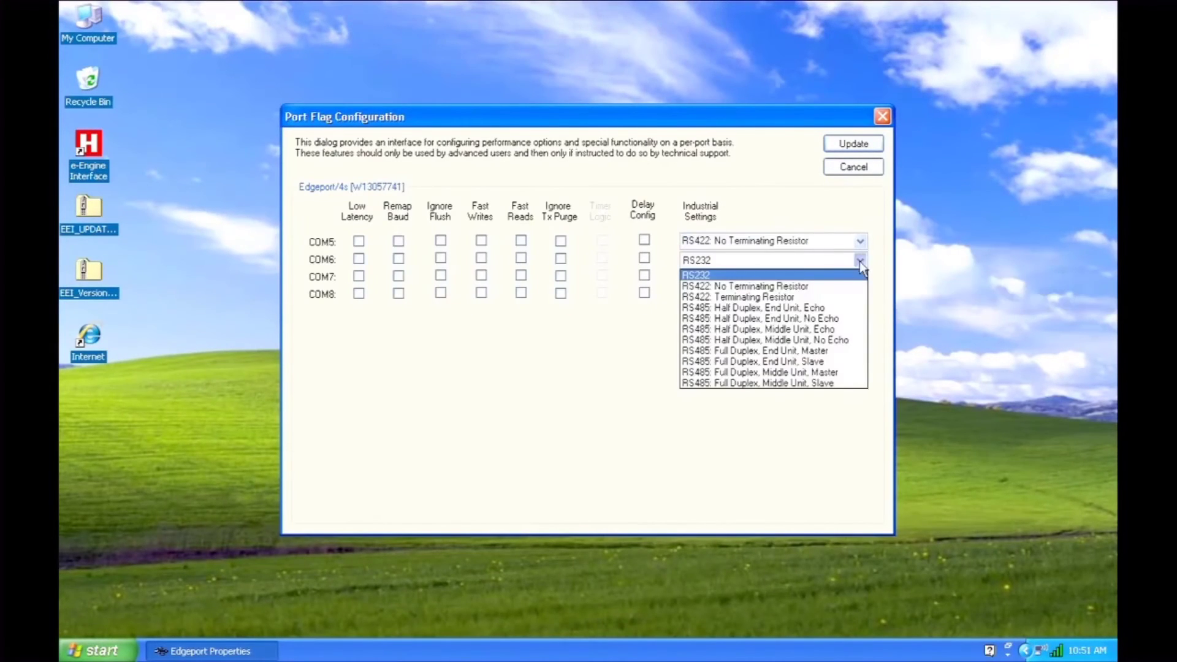
left_click(860, 279)
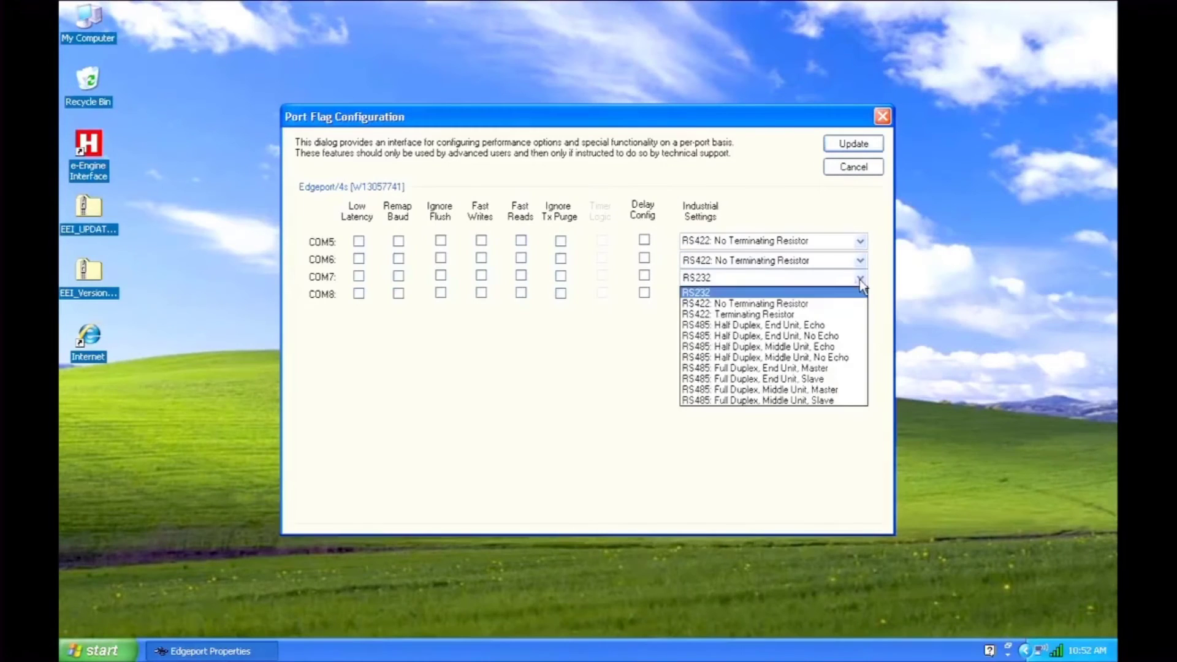
left_click(860, 301)
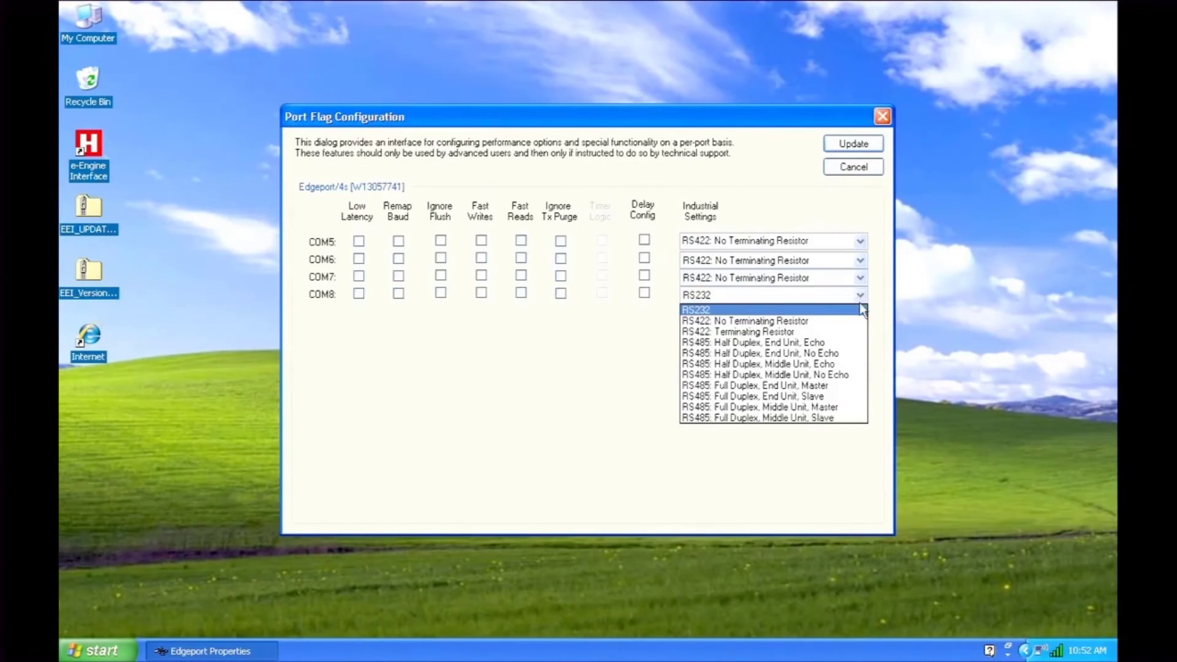
left_click(859, 316)
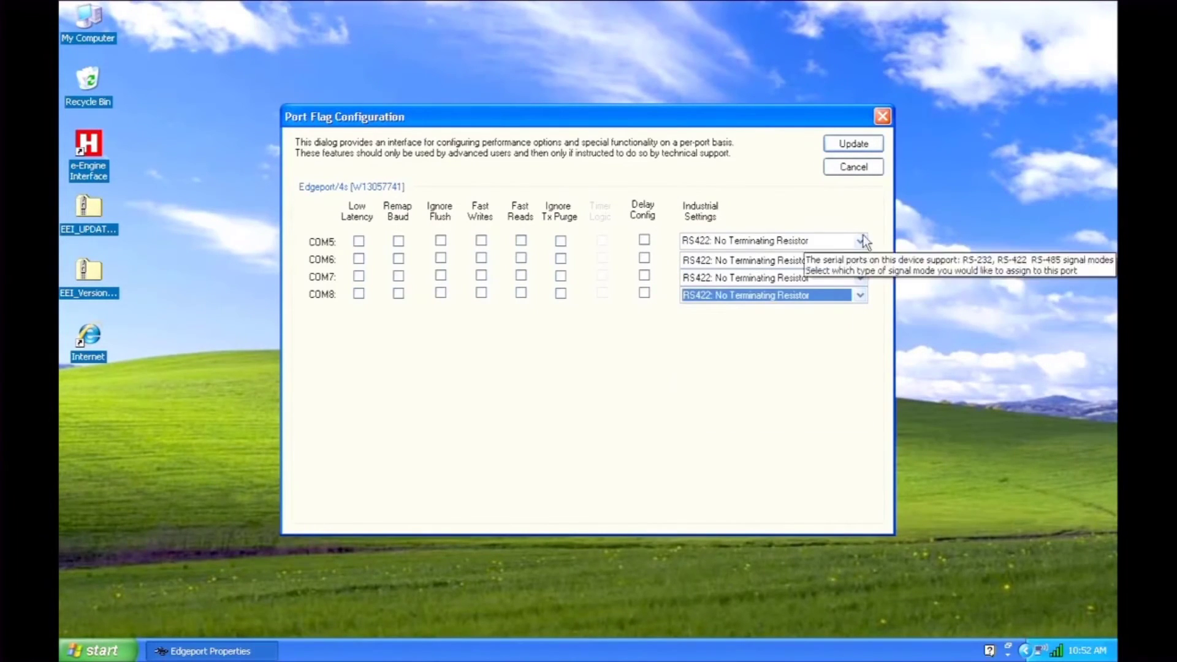
left_click(841, 149)
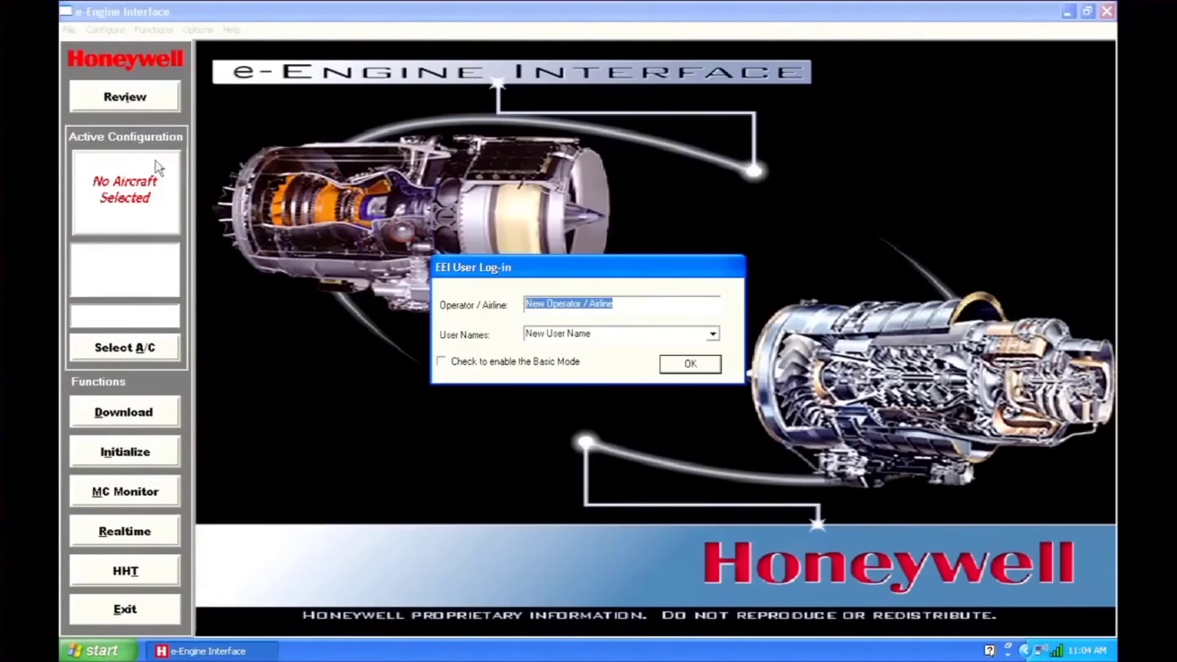
- Confirm the EEI user log-in and bring up Configure > COM Port Communications
left_click(664, 366)
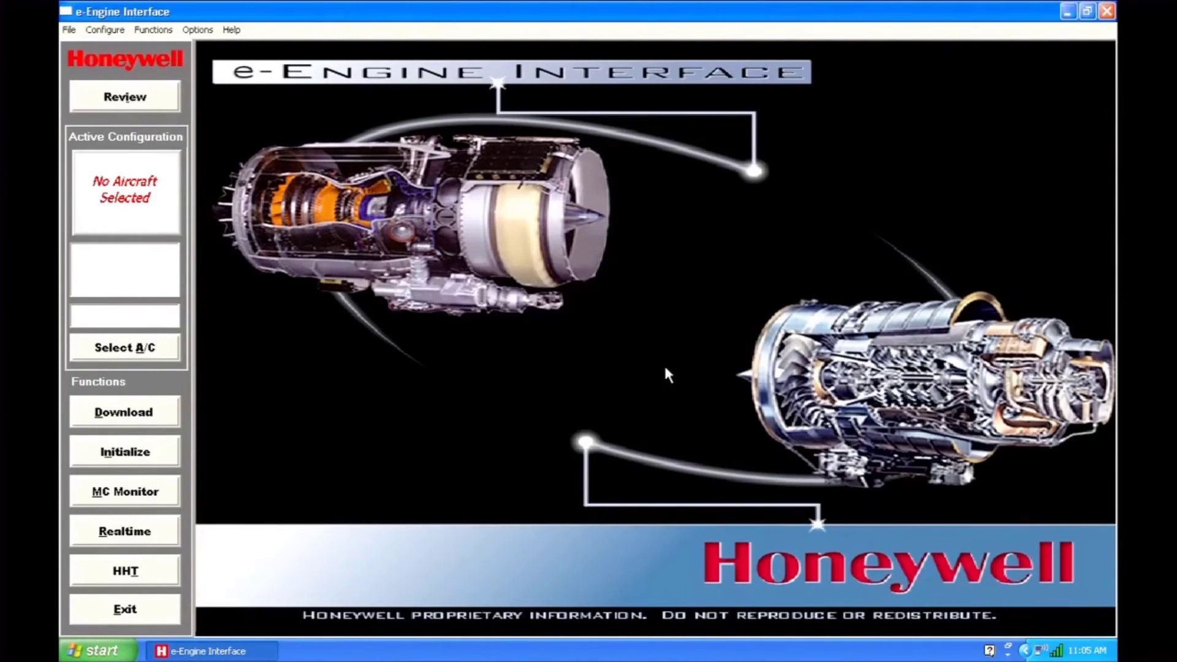
left_click(105, 30)
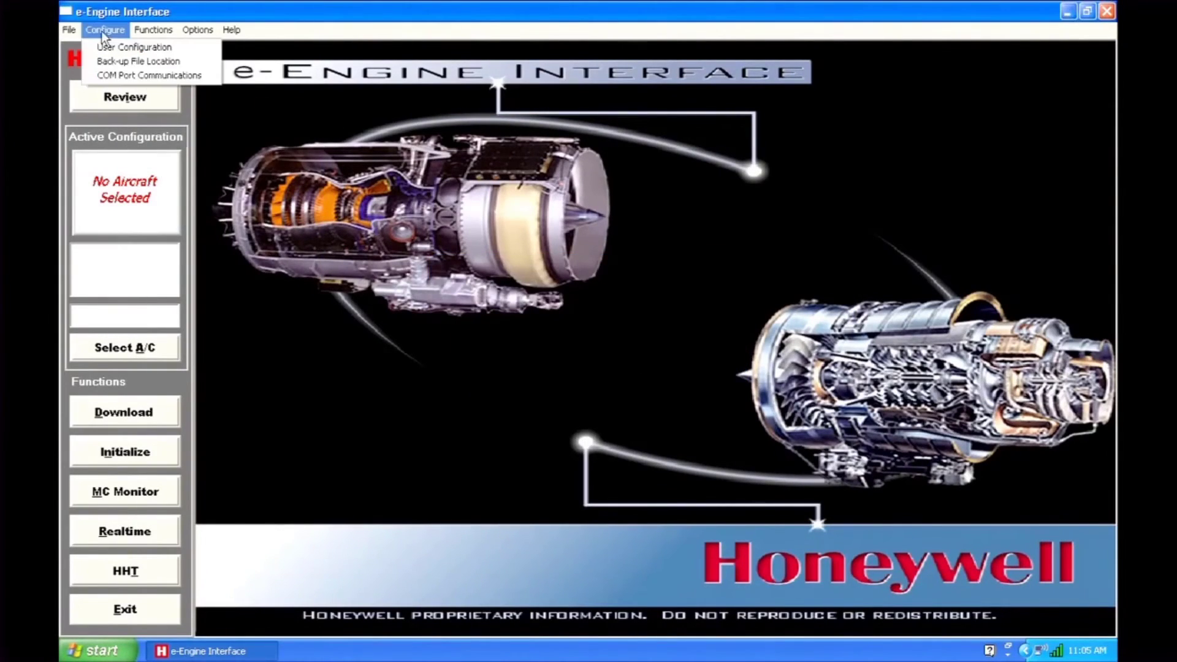
left_click(90, 76)
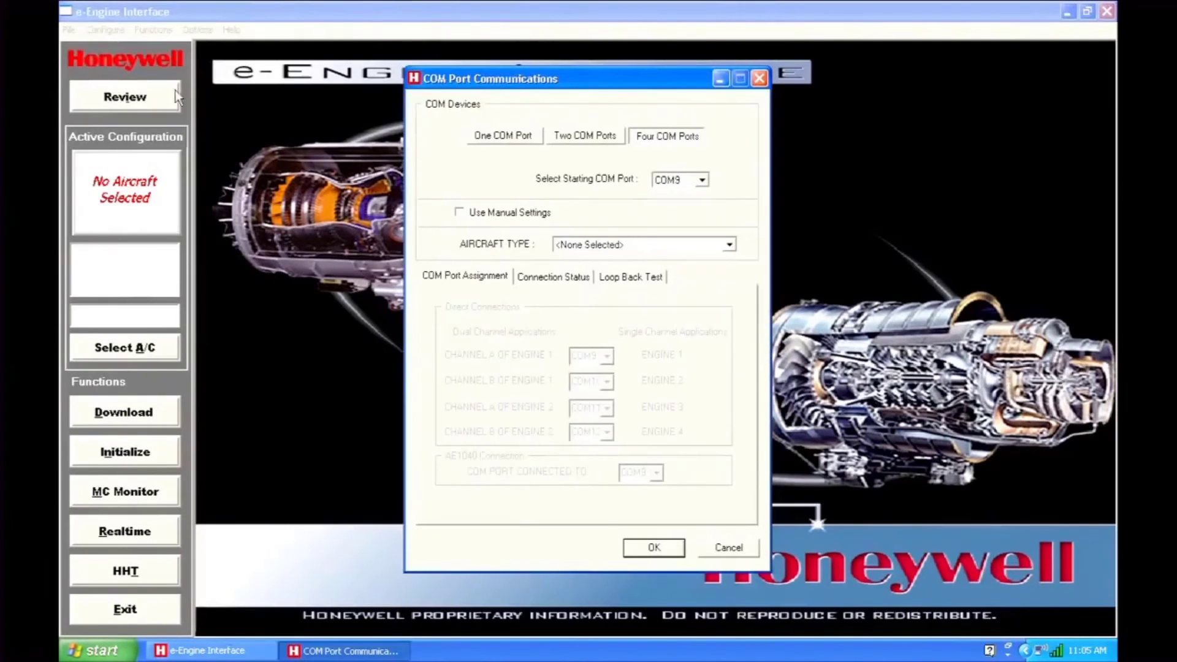